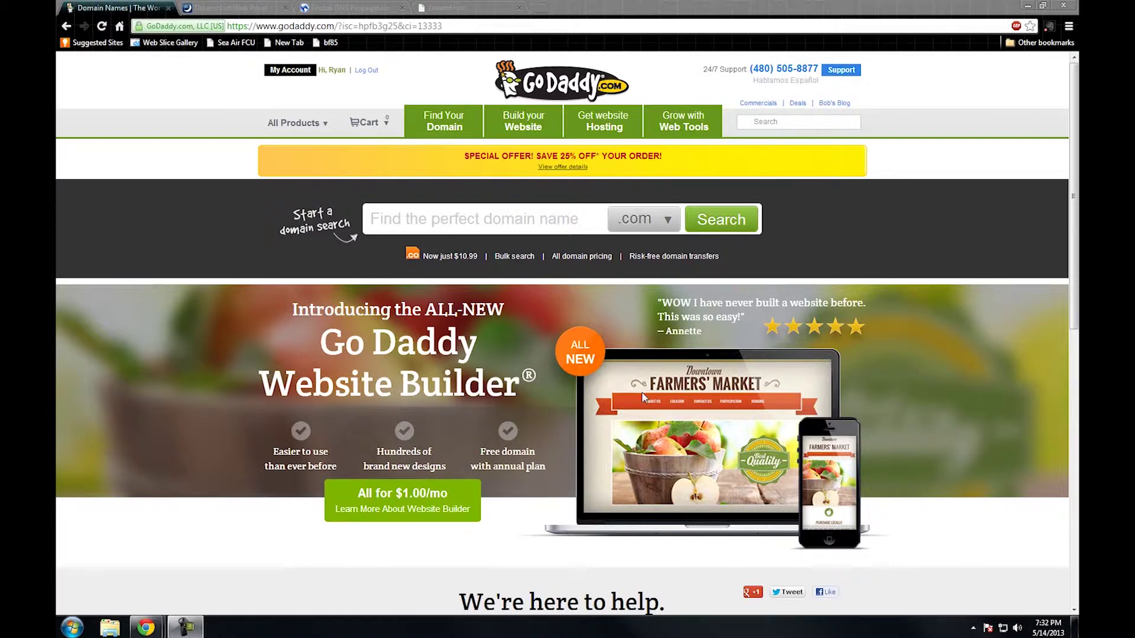
# Search for the domain name ryanshow with the .us extension.
pyautogui.click(667, 223)
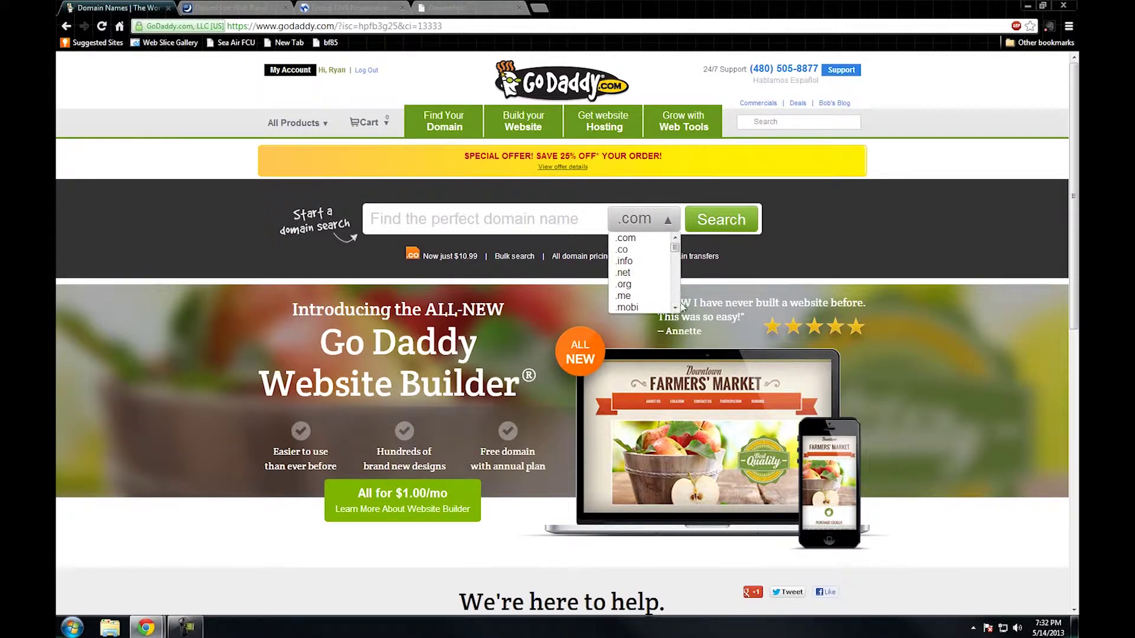
pyautogui.scroll(-2, 674, 307)
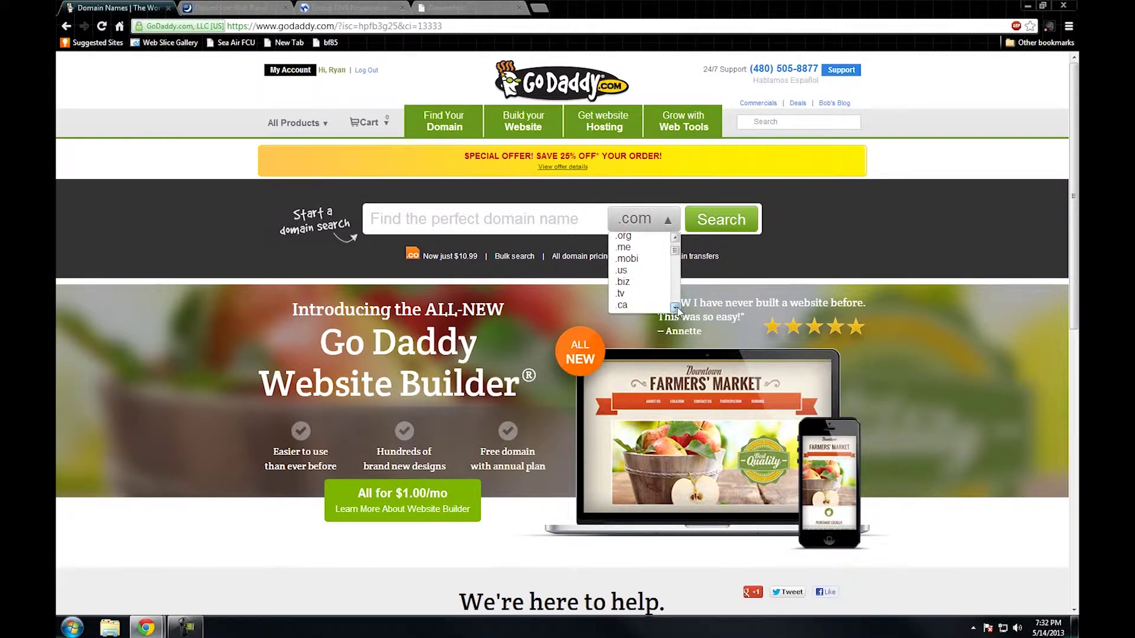
pyautogui.click(629, 276)
pyautogui.click(487, 218)
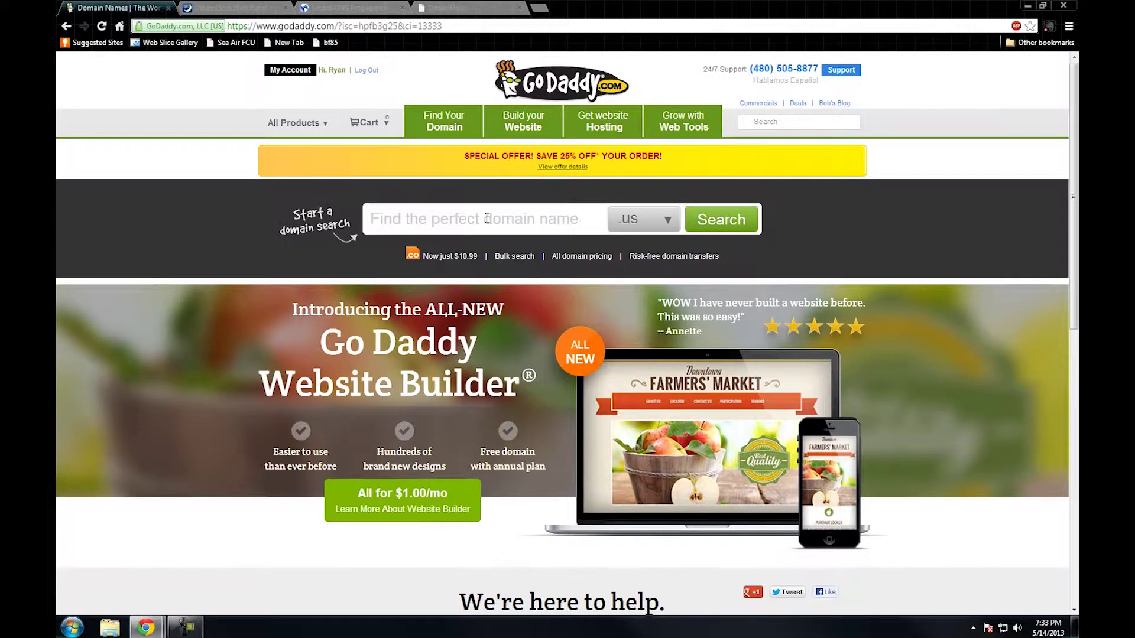
pyautogui.write('ryansho')
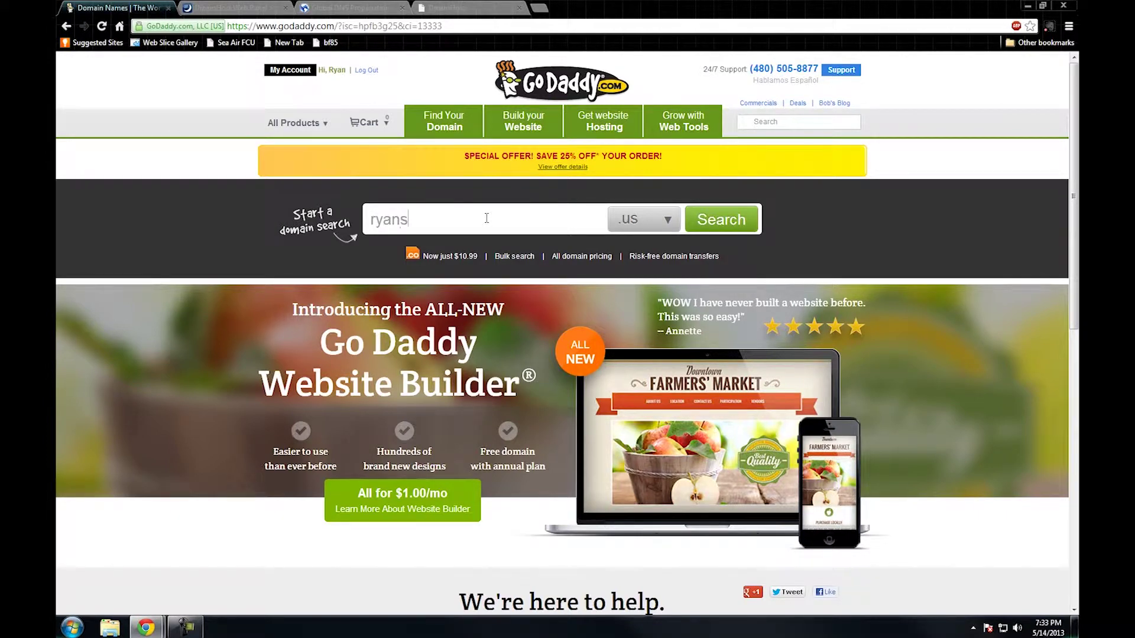
pyautogui.write('w')
pyautogui.click(703, 222)
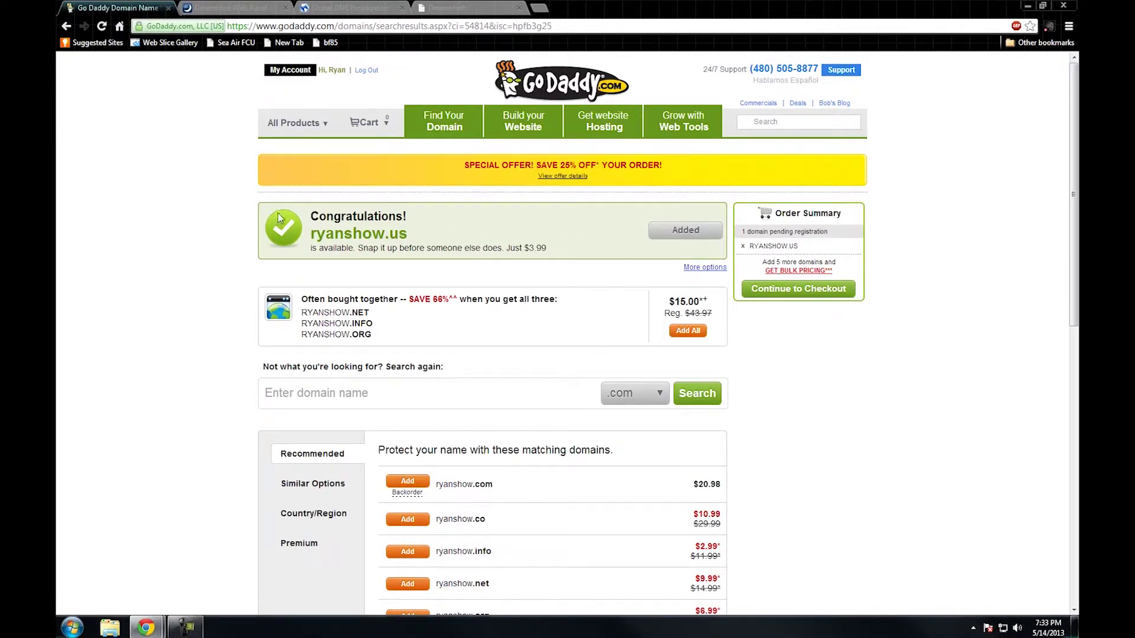
# Add ryanshow.us to the order and continue toward checkout without any business, hosting or email extras.
pyautogui.click(683, 232)
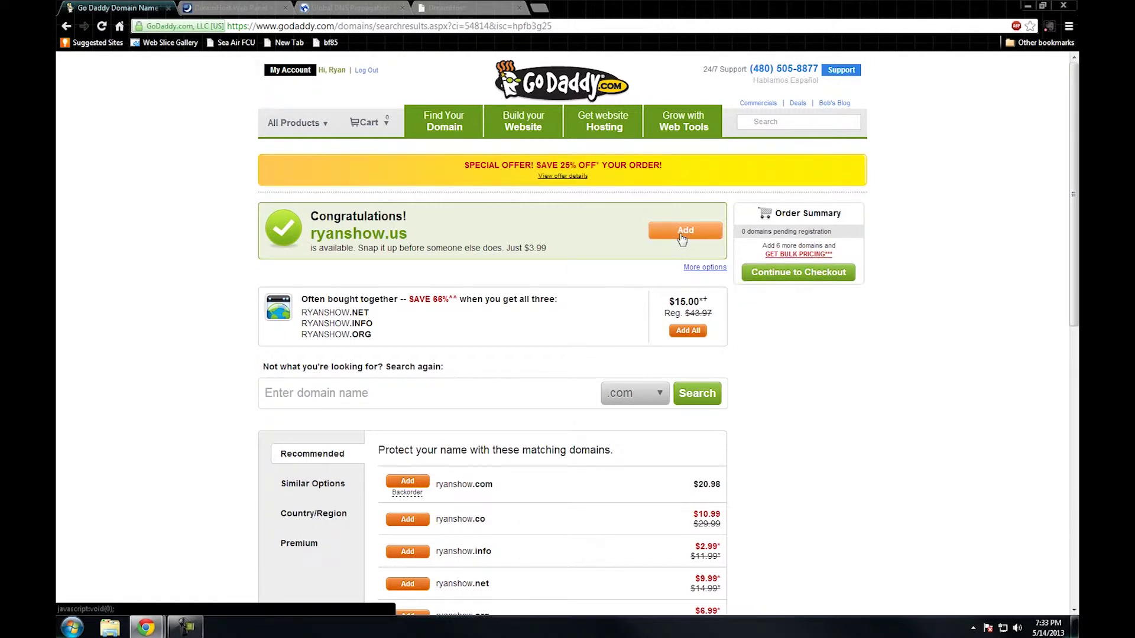
pyautogui.click(682, 236)
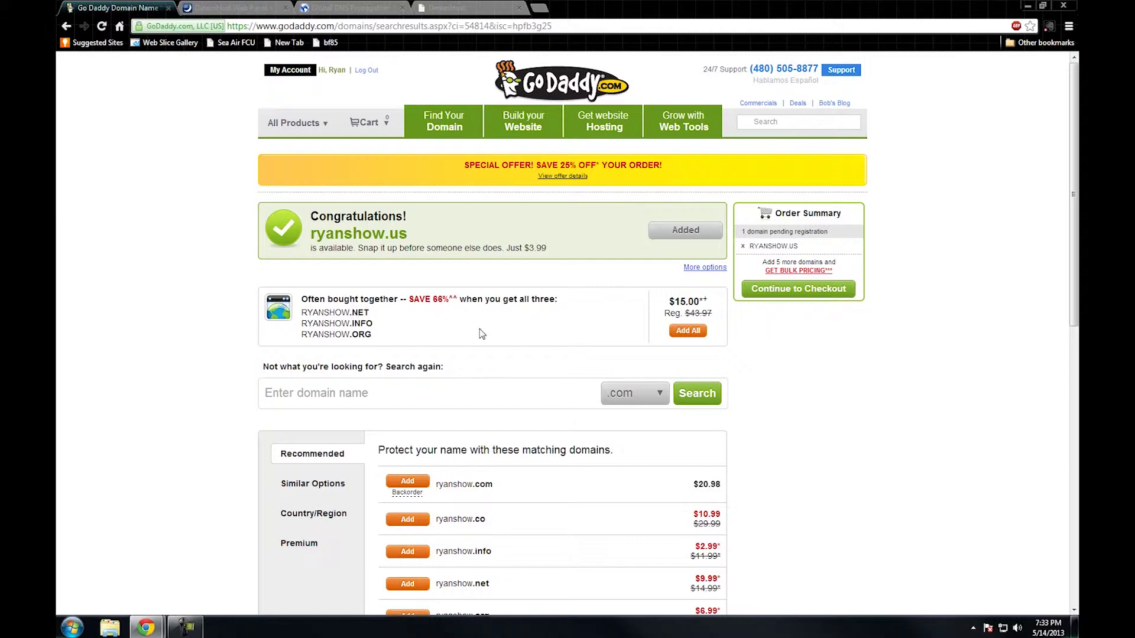
pyautogui.click(824, 294)
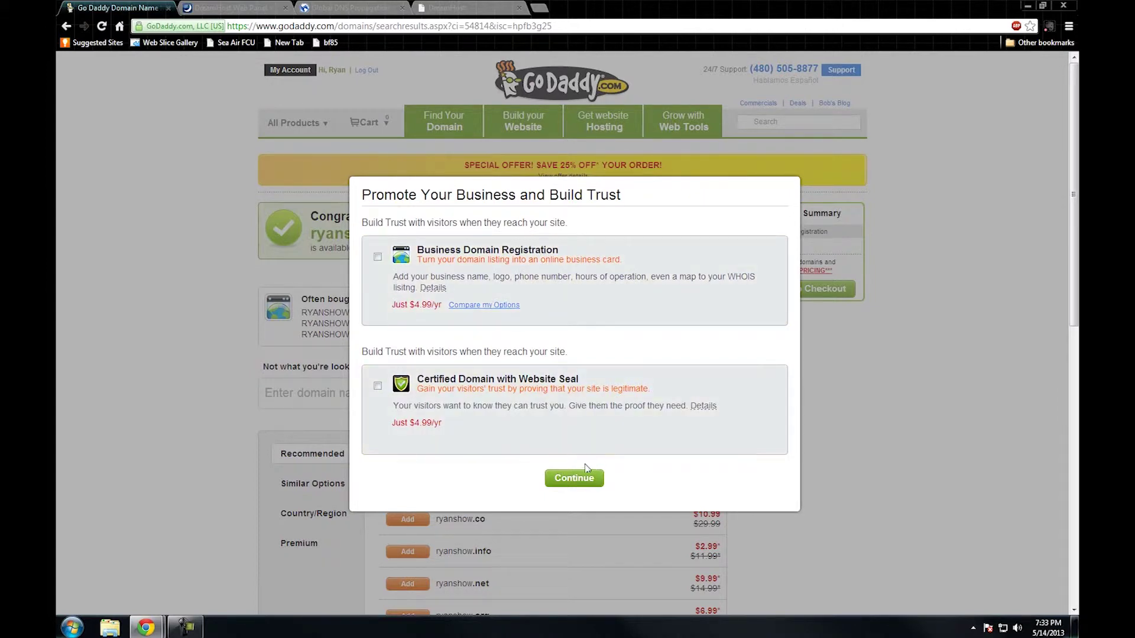
pyautogui.click(572, 481)
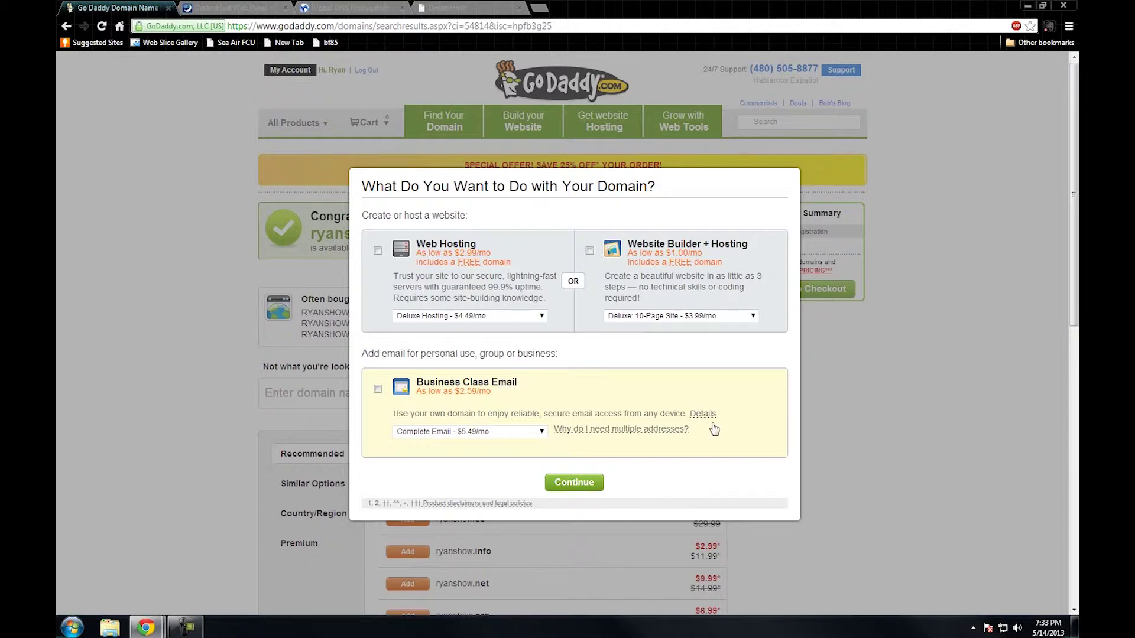
pyautogui.click(590, 486)
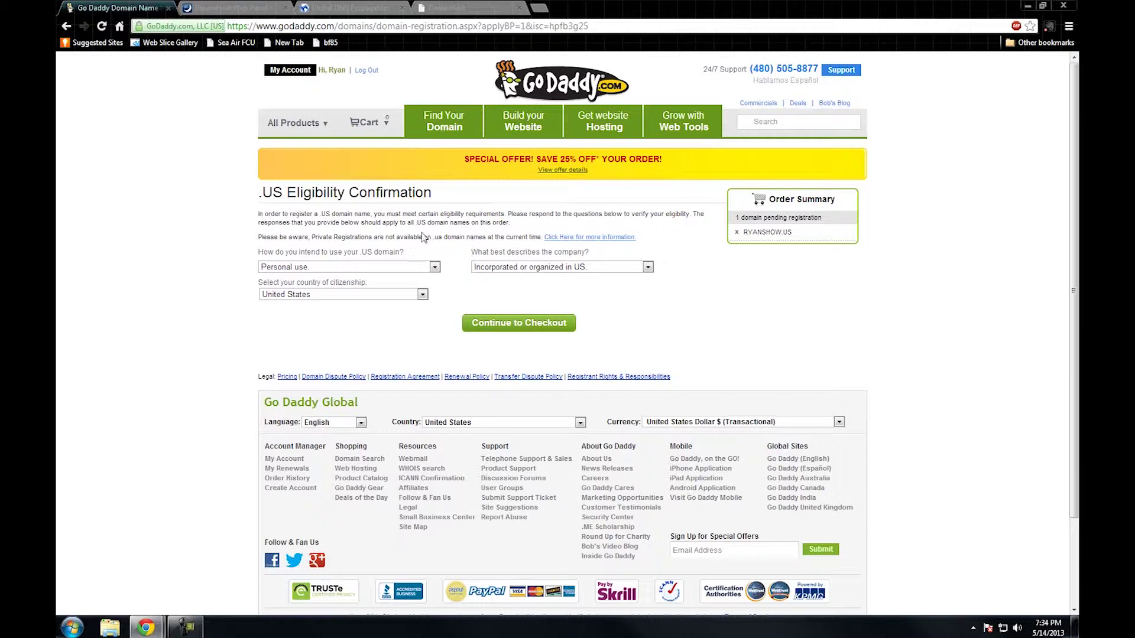
# Confirm .US eligibility with Personal use and Incorporated or organized in US, and continue to checkout.
pyautogui.click(372, 269)
pyautogui.click(371, 273)
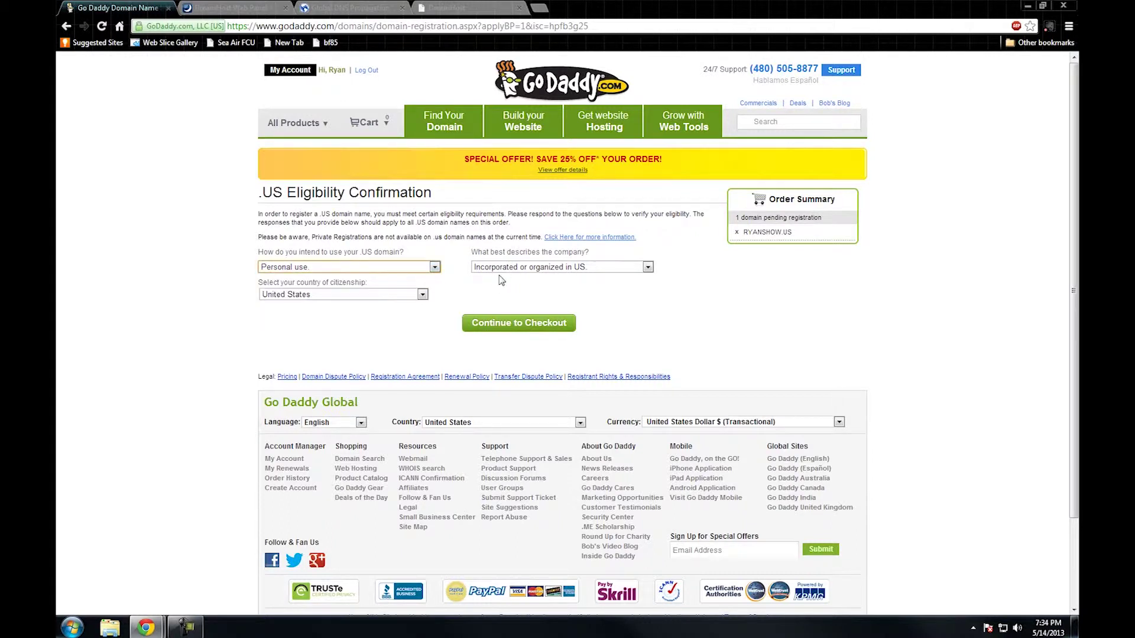
pyautogui.click(516, 269)
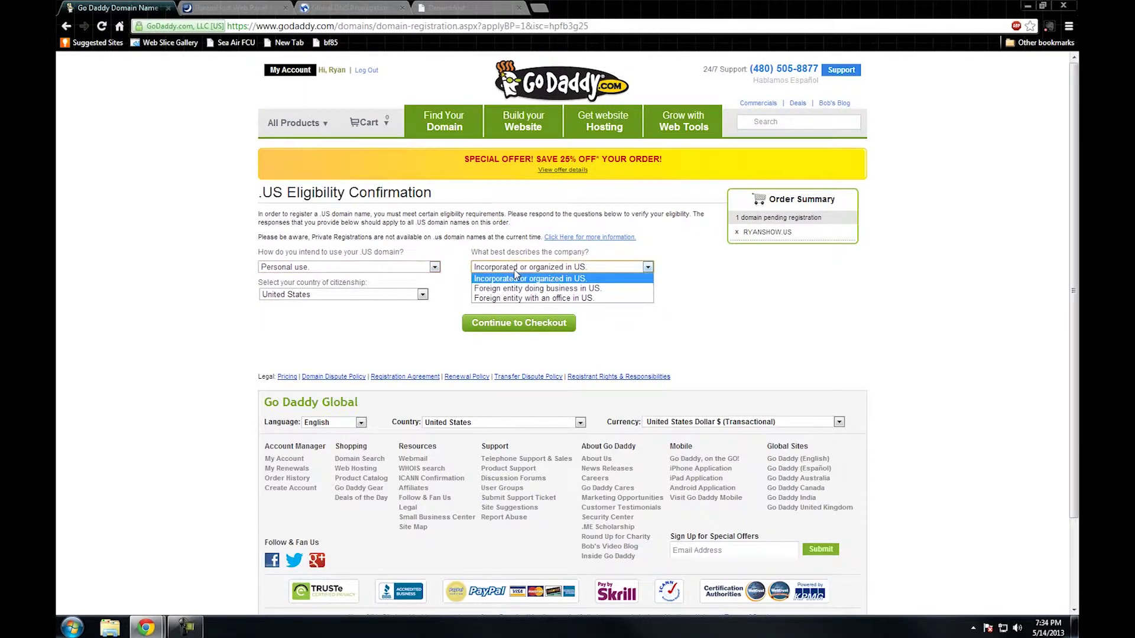
pyautogui.click(515, 275)
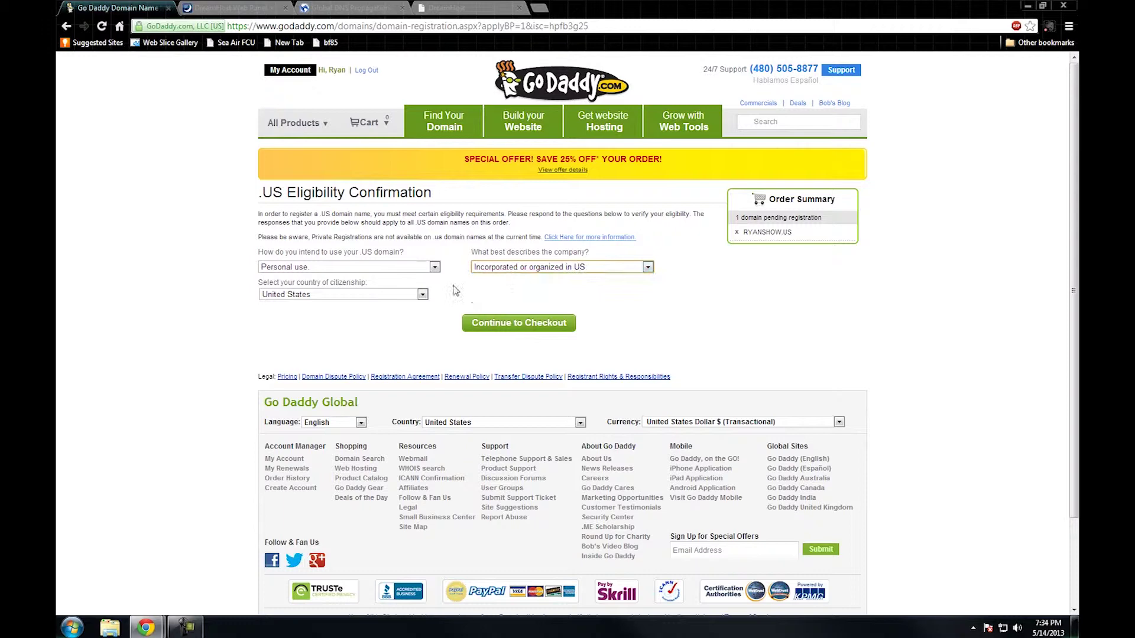
pyautogui.click(515, 324)
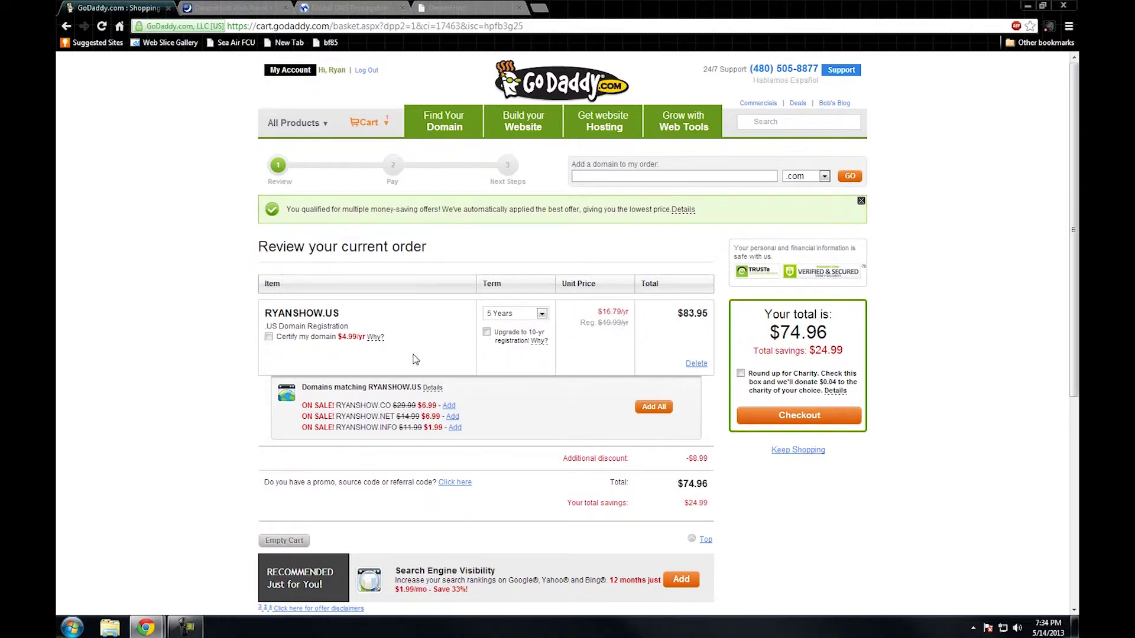
# Set the RYANSHOW.US registration term to 1 Year, check out and place the order.
pyautogui.click(532, 314)
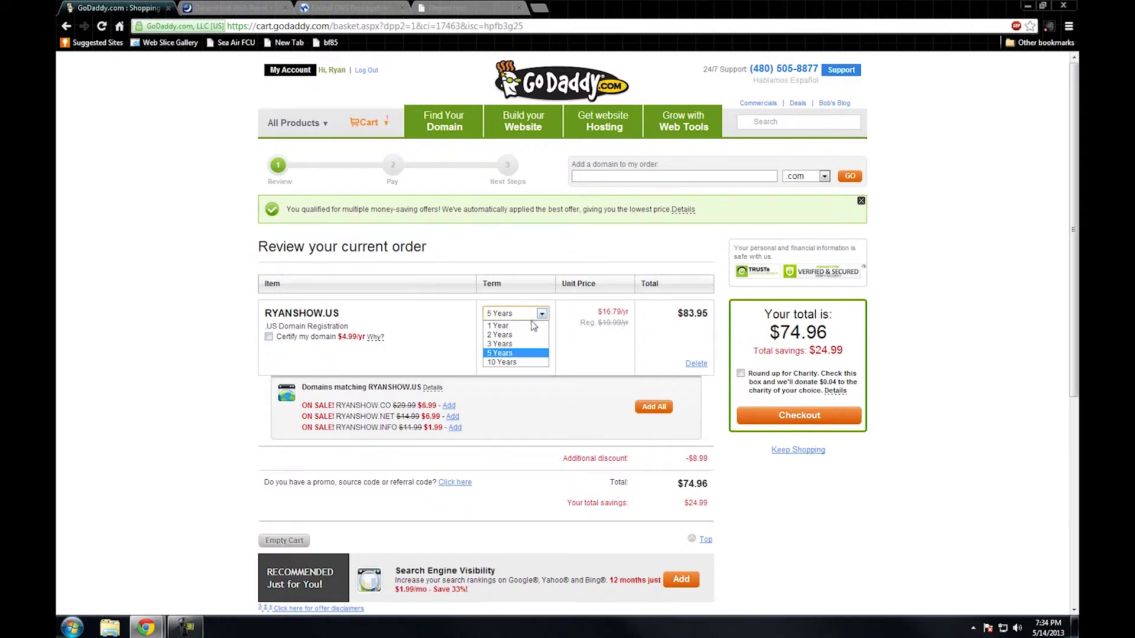
pyautogui.click(529, 326)
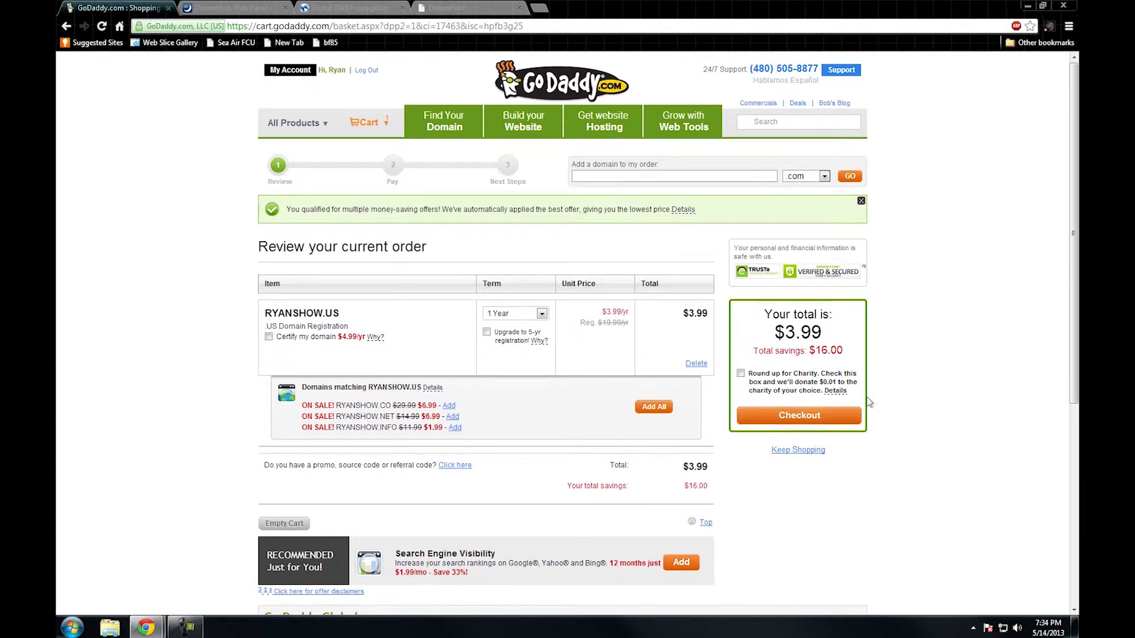
pyautogui.scroll(-1, 923, 440)
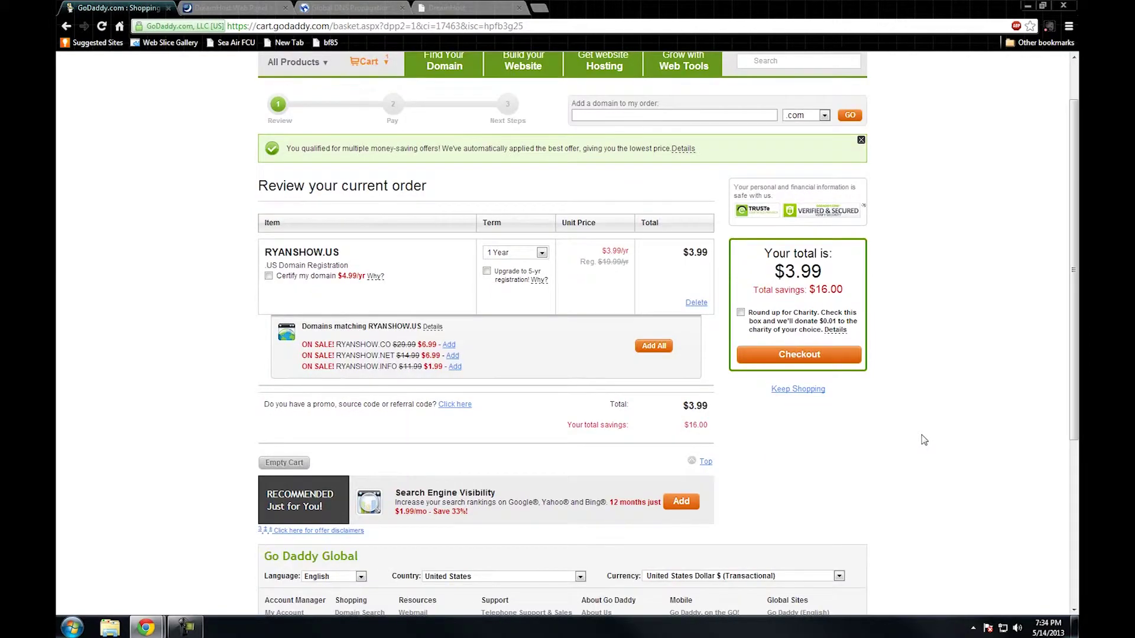
pyautogui.scroll(-3, 924, 440)
pyautogui.scroll(4, 924, 440)
pyautogui.click(792, 416)
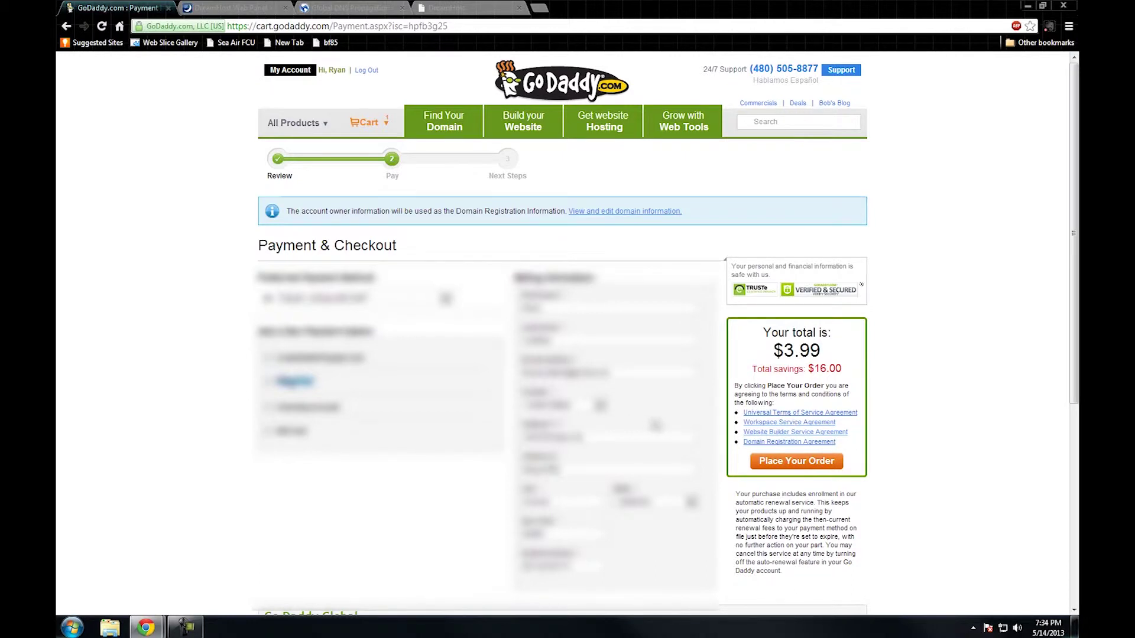
pyautogui.click(816, 463)
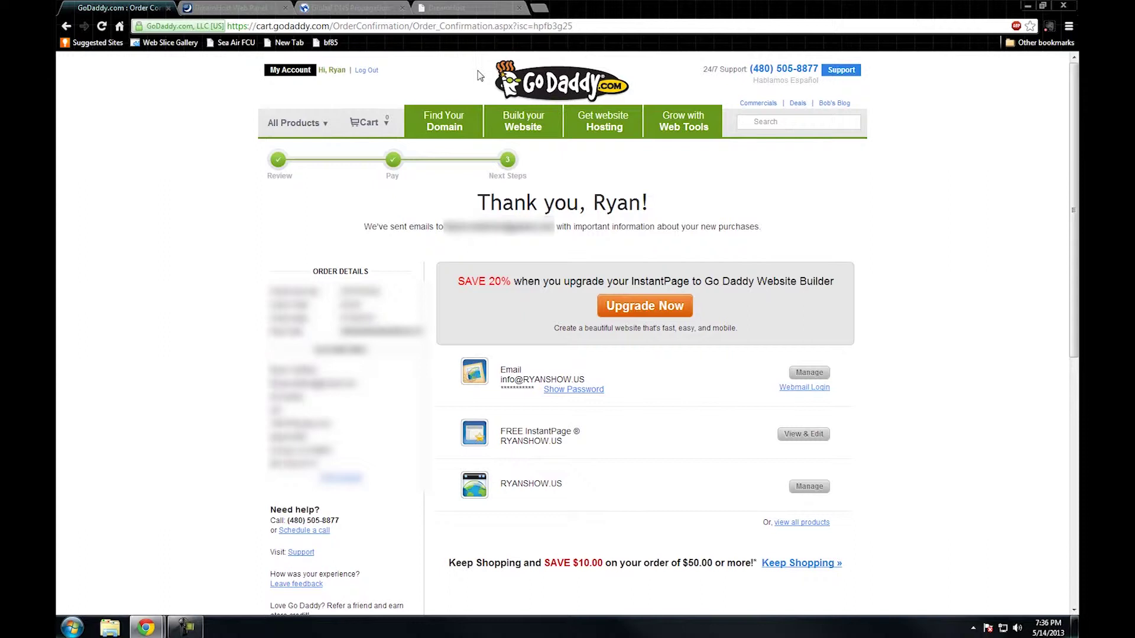
# Open the domain details of RYANSHOW.US from the account's domain list.
pyautogui.click(290, 71)
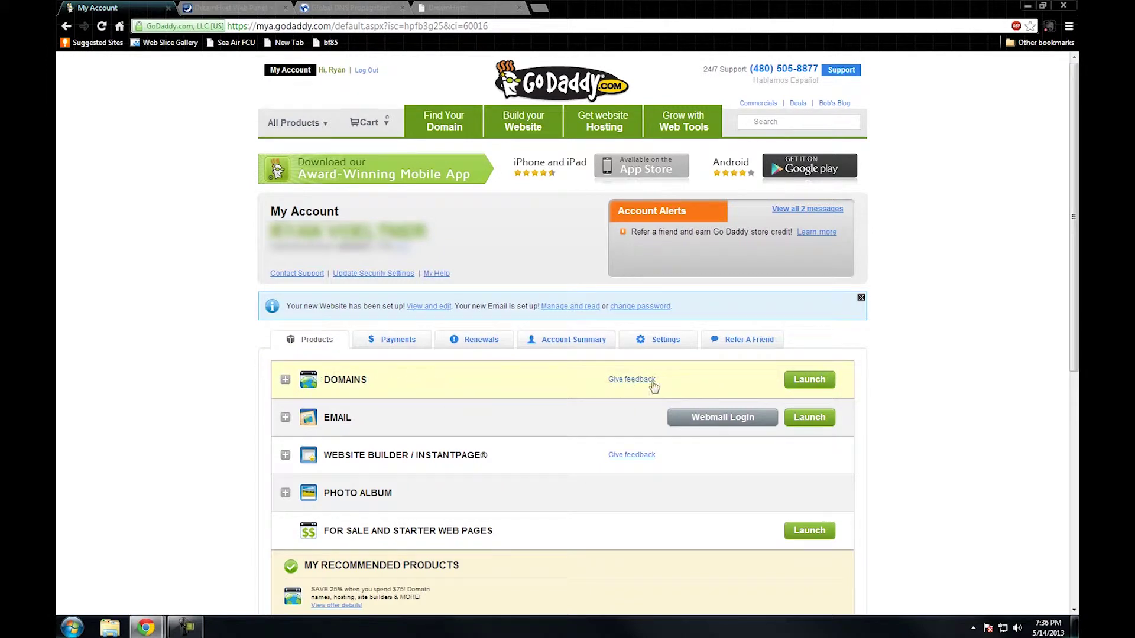
pyautogui.click(815, 384)
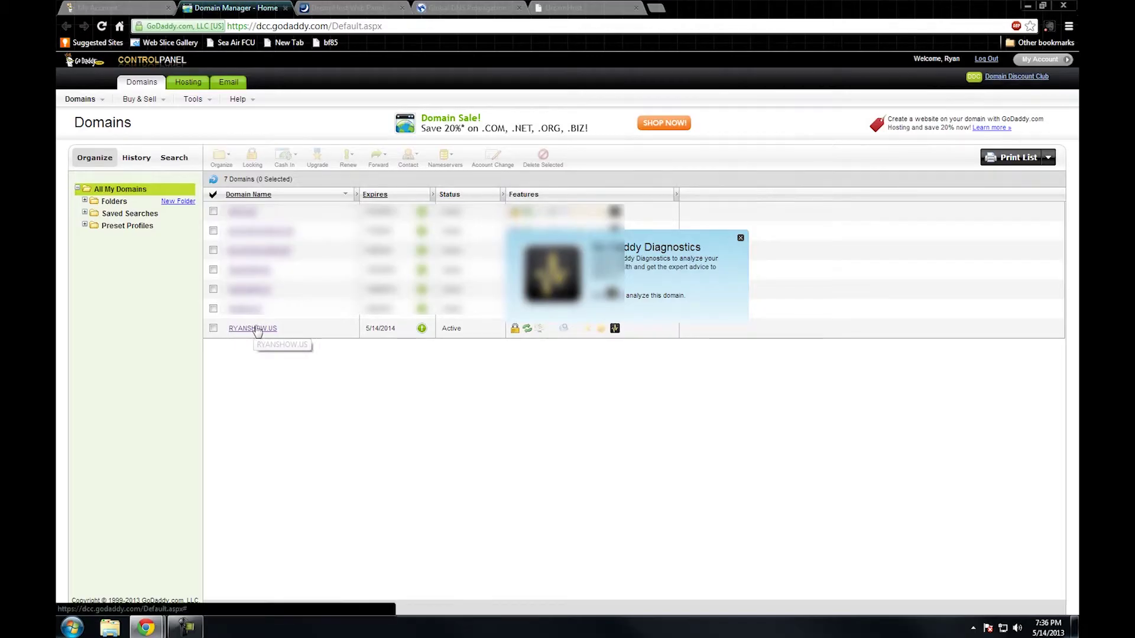
pyautogui.click(257, 328)
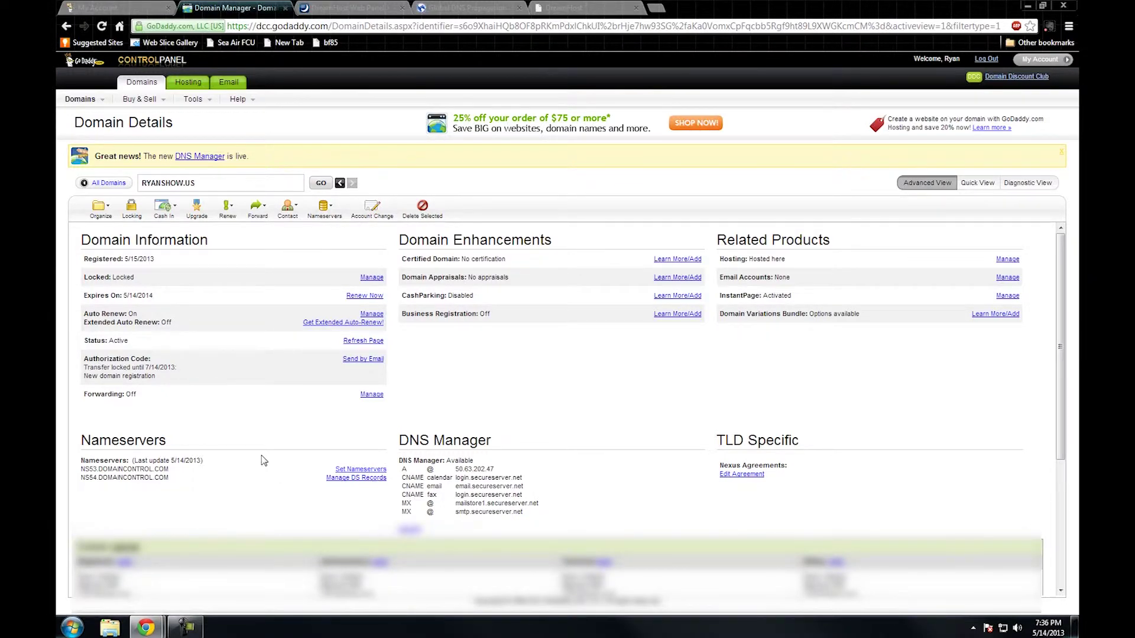
# Start setting the domain's nameservers, choosing the option for specific nameservers.
pyautogui.click(326, 208)
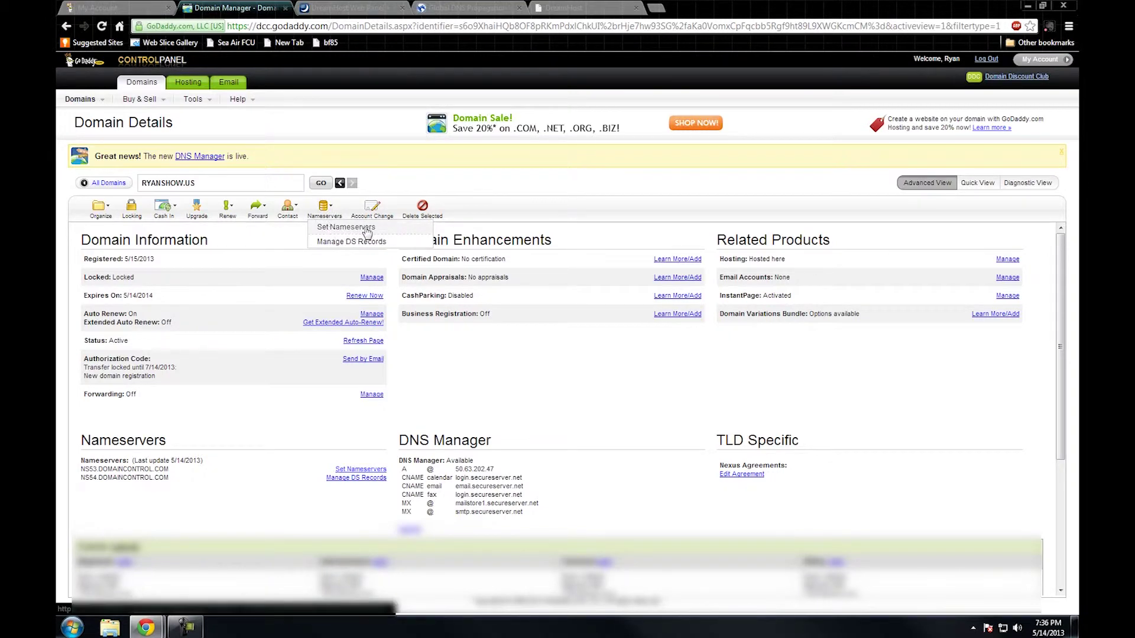
pyautogui.click(372, 231)
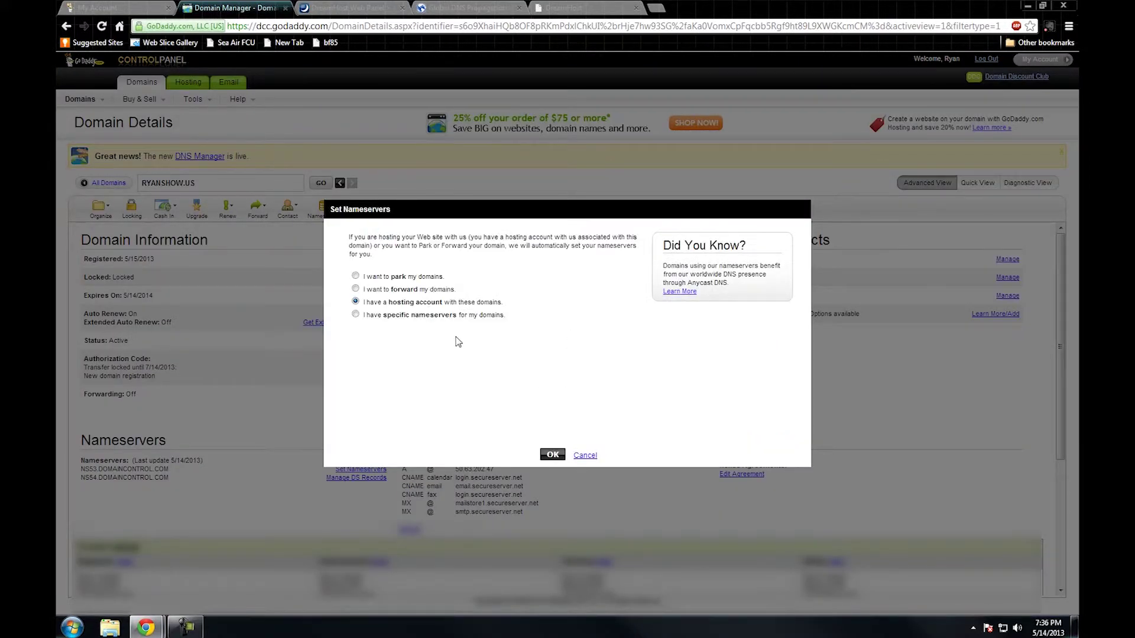
pyautogui.click(355, 315)
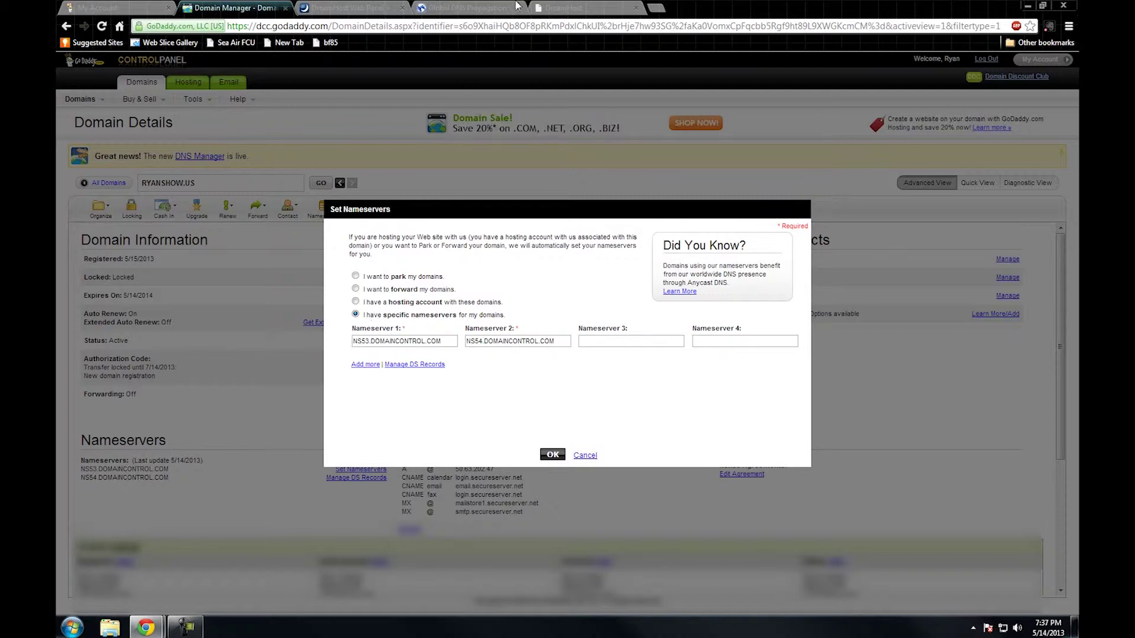
# Switch to the DreamHost wiki, place its tab beside the Domain Manager, and look up the nameservers article.
pyautogui.click(591, 8)
pyautogui.moveTo(594, 8); pyautogui.dragTo(359, 8)
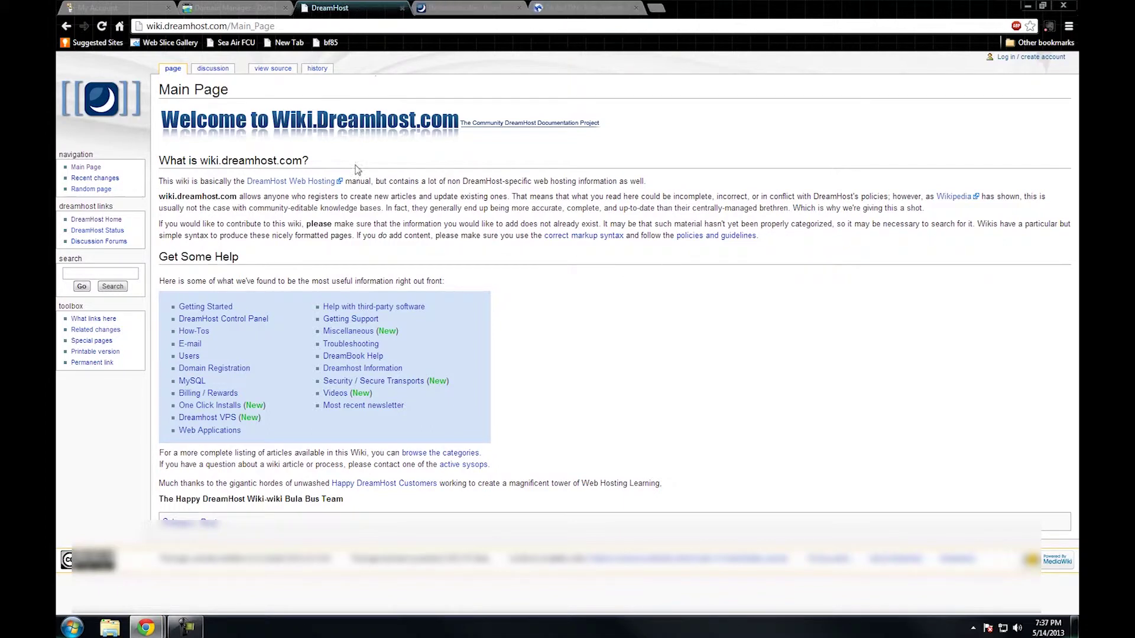
pyautogui.click(110, 271)
pyautogui.write('namesear')
pyautogui.press('BackSpace')
pyautogui.write('rvers')
pyautogui.press('Return')
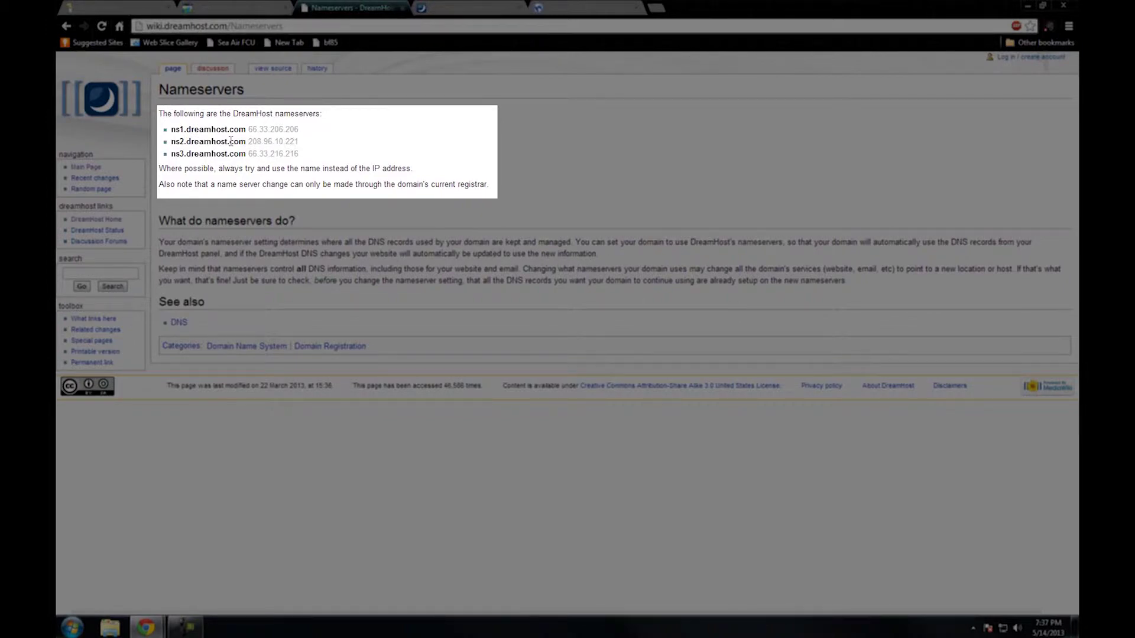
# Examine the listed DreamHost nameserver names and their IP addresses.
pyautogui.moveTo(172, 130); pyautogui.dragTo(246, 129)
pyautogui.moveTo(172, 142); pyautogui.dragTo(246, 142)
pyautogui.moveTo(171, 154); pyautogui.dragTo(246, 154)
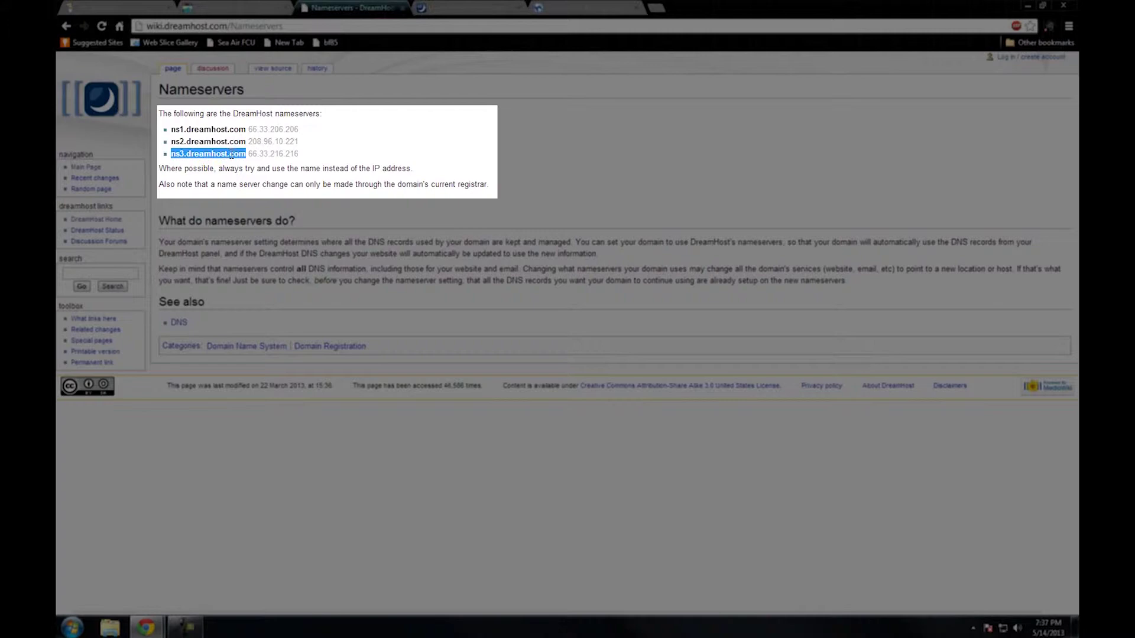
pyautogui.doubleClick(250, 129)
pyautogui.moveTo(250, 128); pyautogui.dragTo(340, 155)
pyautogui.click(339, 158)
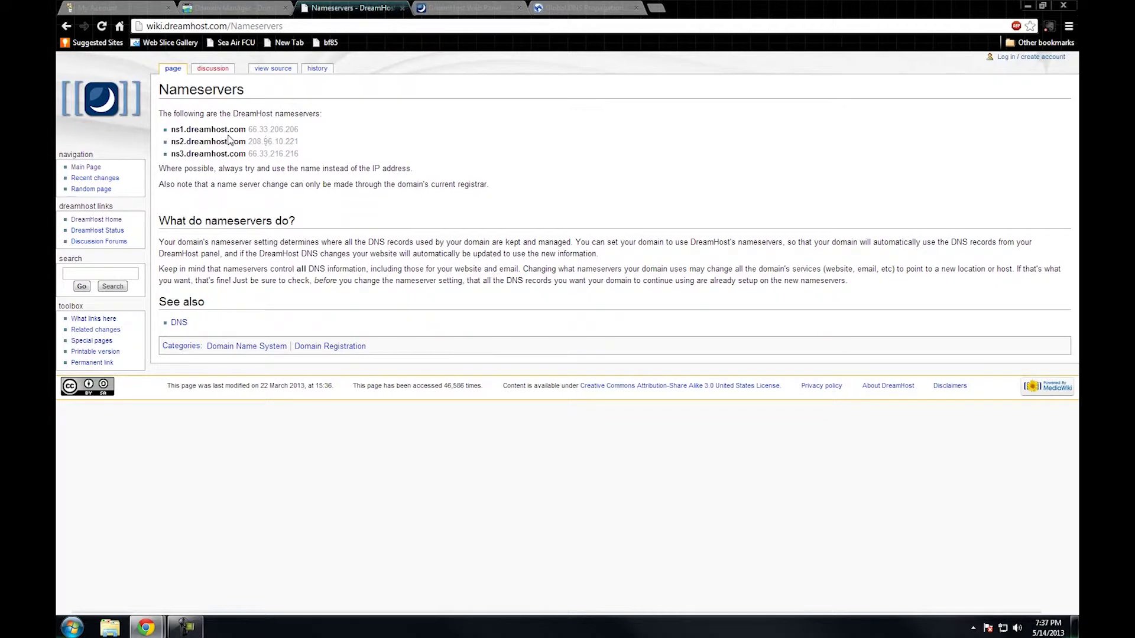
# Copy ns1.dreamhost.com from the wiki and paste it over Nameserver 1 in the Domain Manager.
pyautogui.moveTo(171, 129); pyautogui.dragTo(231, 136)
pyautogui.hotkey('ctrl', 'c')
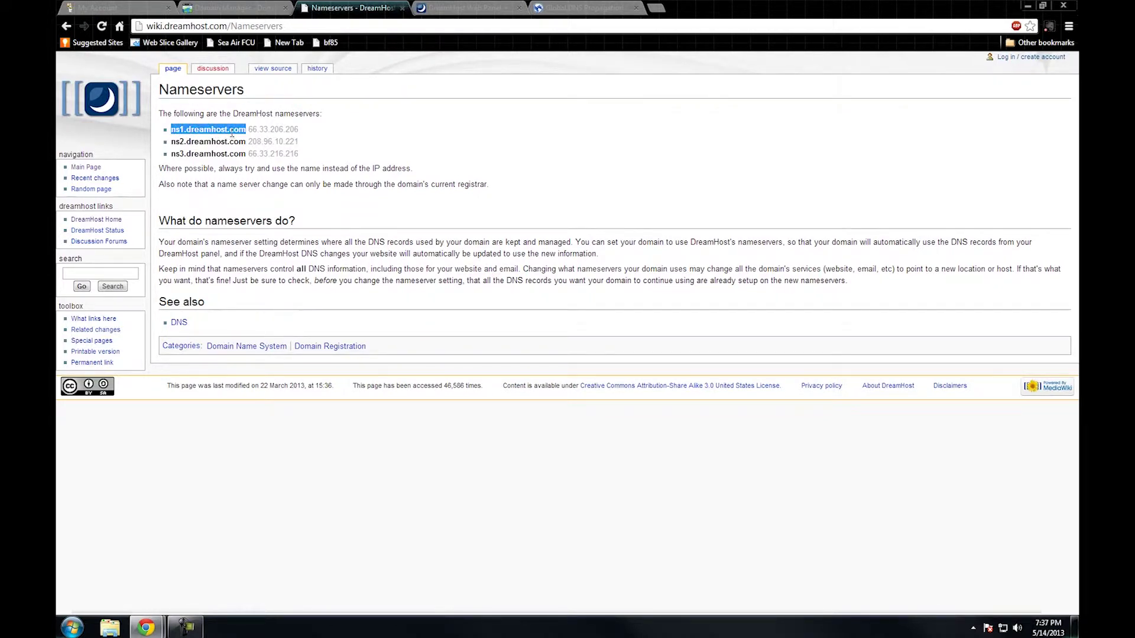
pyautogui.click(247, 5)
pyautogui.click(444, 342)
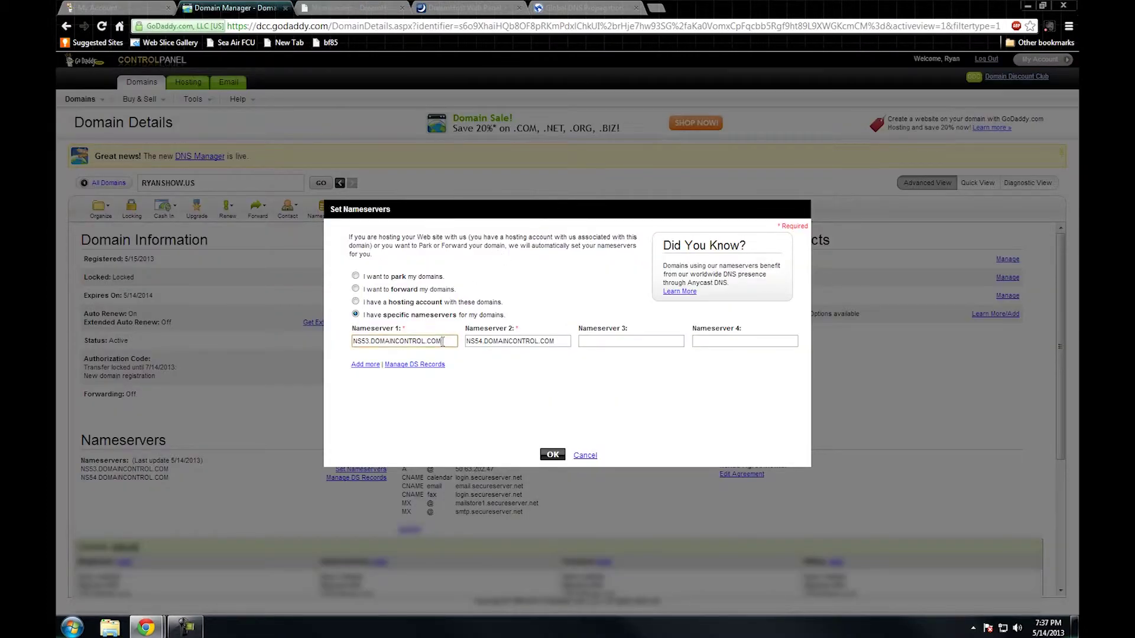
pyautogui.moveTo(445, 341); pyautogui.dragTo(345, 341)
pyautogui.hotkey('ctrl', 'v')
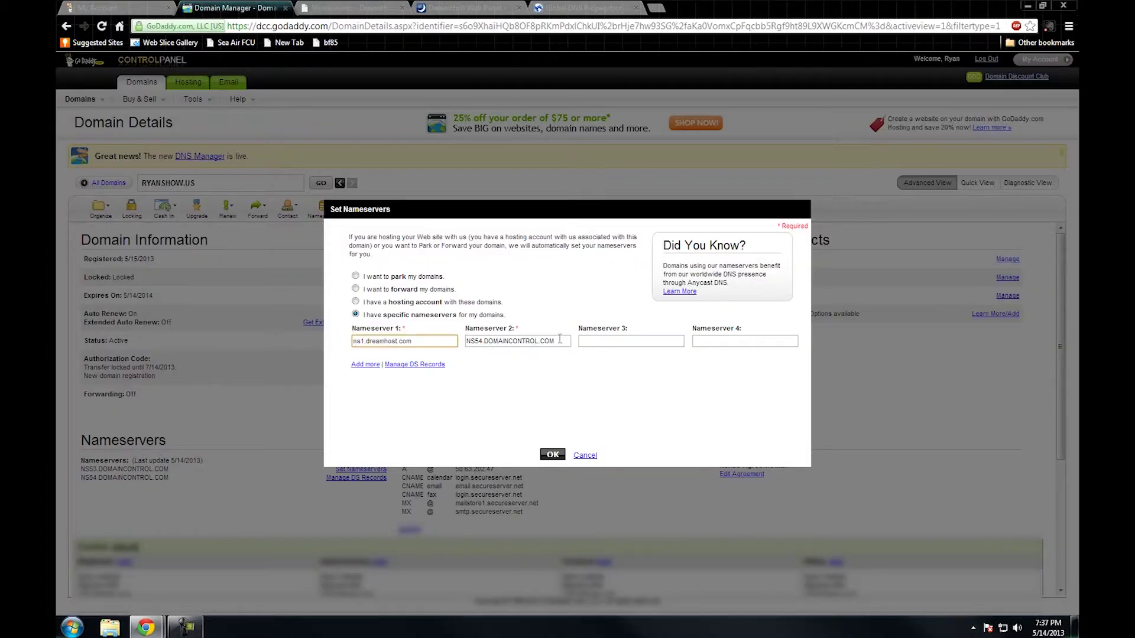
# Paste the copied ns1.dreamhost.com into Nameserver 2 and Nameserver 3 as well.
pyautogui.moveTo(559, 339); pyautogui.dragTo(461, 342)
pyautogui.hotkey('ctrl', 'v')
pyautogui.click(625, 343)
pyautogui.hotkey('ctrl', 'v')
# Change Nameserver 2 to NS2.DREAMHOST.COM and Nameserver 3 to NS3.DREAMHOST.COM, then save the nameservers and refresh the domain details.
pyautogui.click(478, 341)
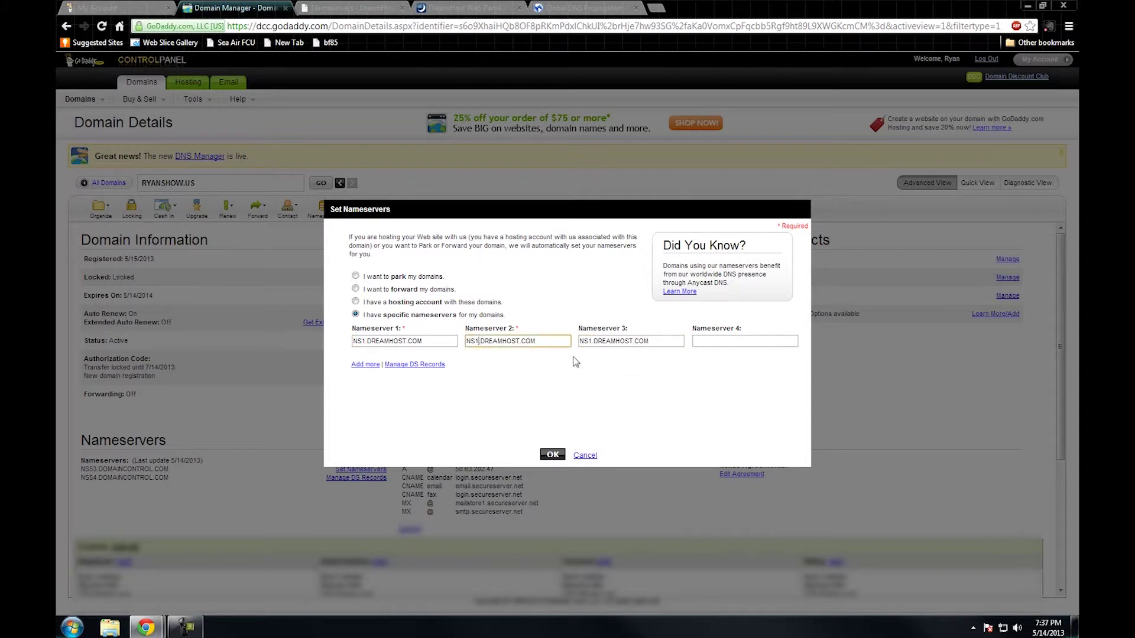
pyautogui.press('BackSpace')
pyautogui.press('BackSpace')
pyautogui.write('2')
pyautogui.click(592, 341)
pyautogui.press('Delete')
pyautogui.write('3')
pyautogui.click(552, 456)
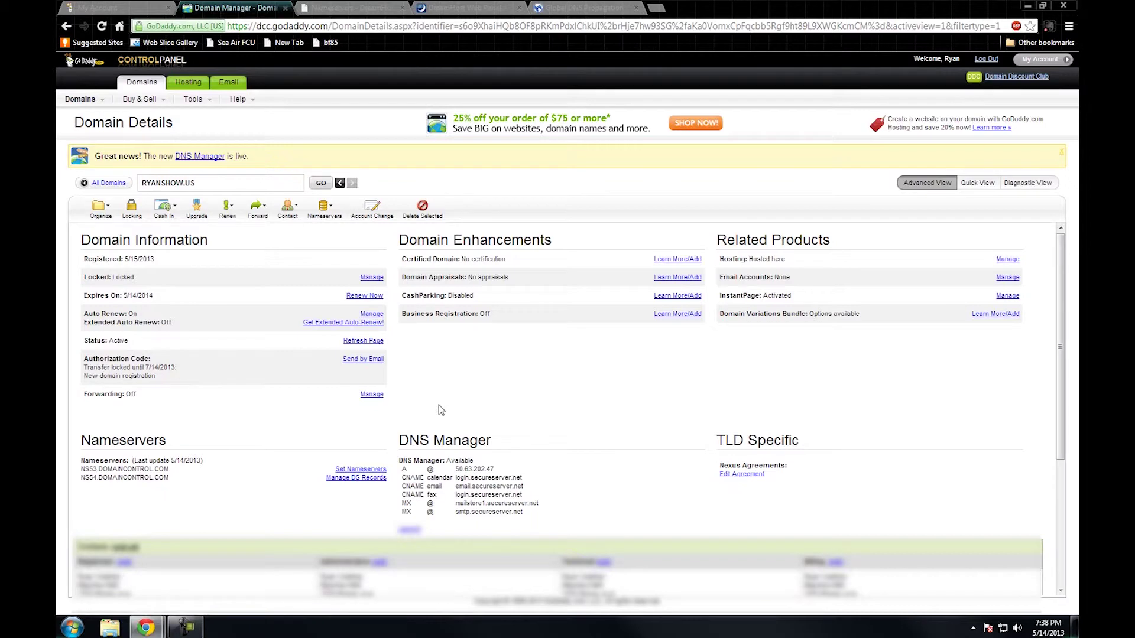
pyautogui.click(102, 26)
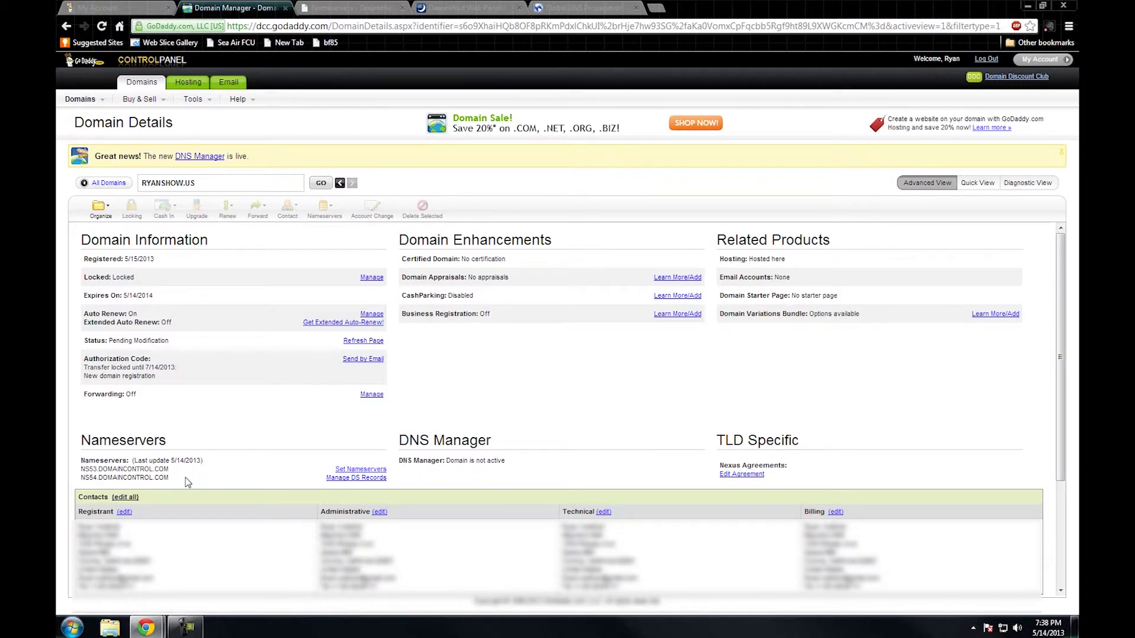
# Copy RYANSHOW.US from the domain details and paste it as the hostname in the whatsmydns.net propagation checker.
pyautogui.click(206, 181)
pyautogui.hotkey('ctrl', 'c')
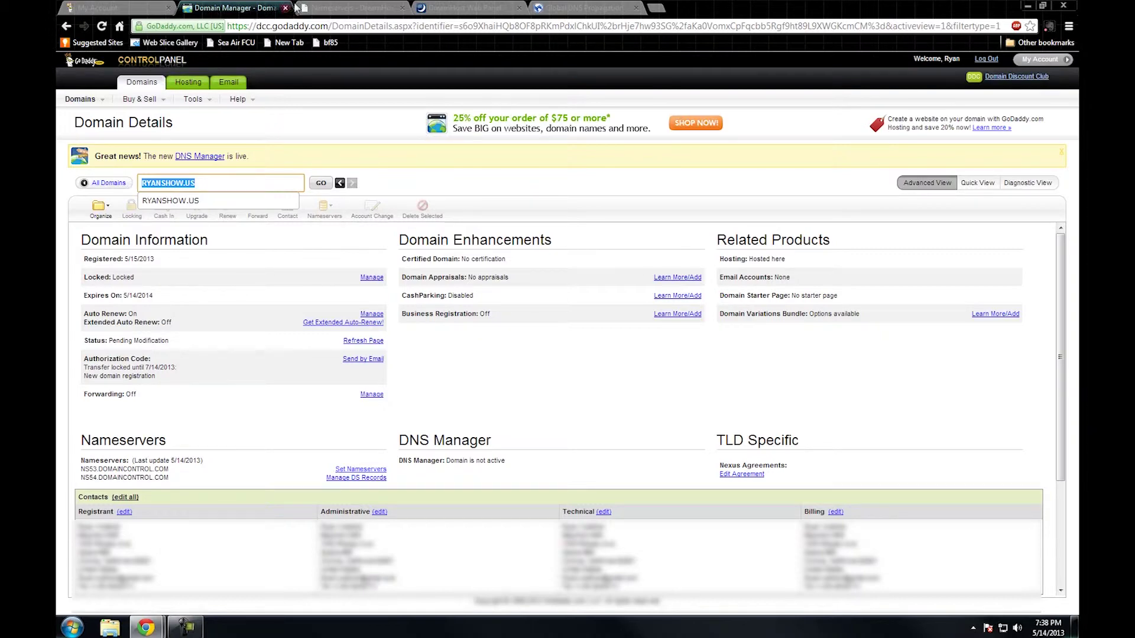
pyautogui.click(564, 9)
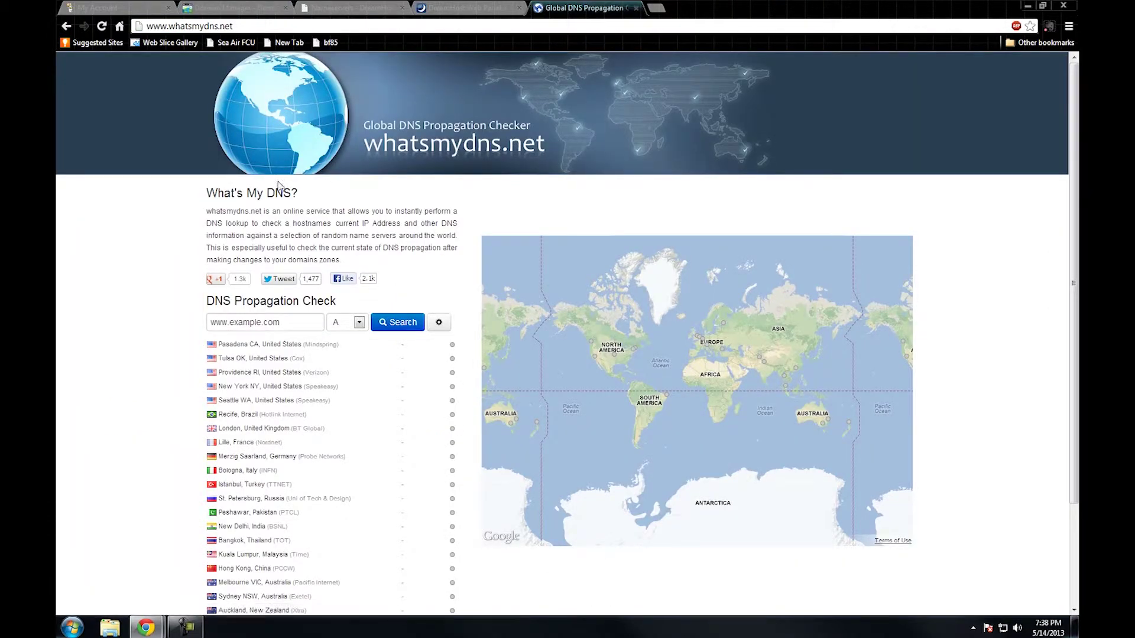
pyautogui.click(296, 314)
pyautogui.hotkey('ctrl', 'v')
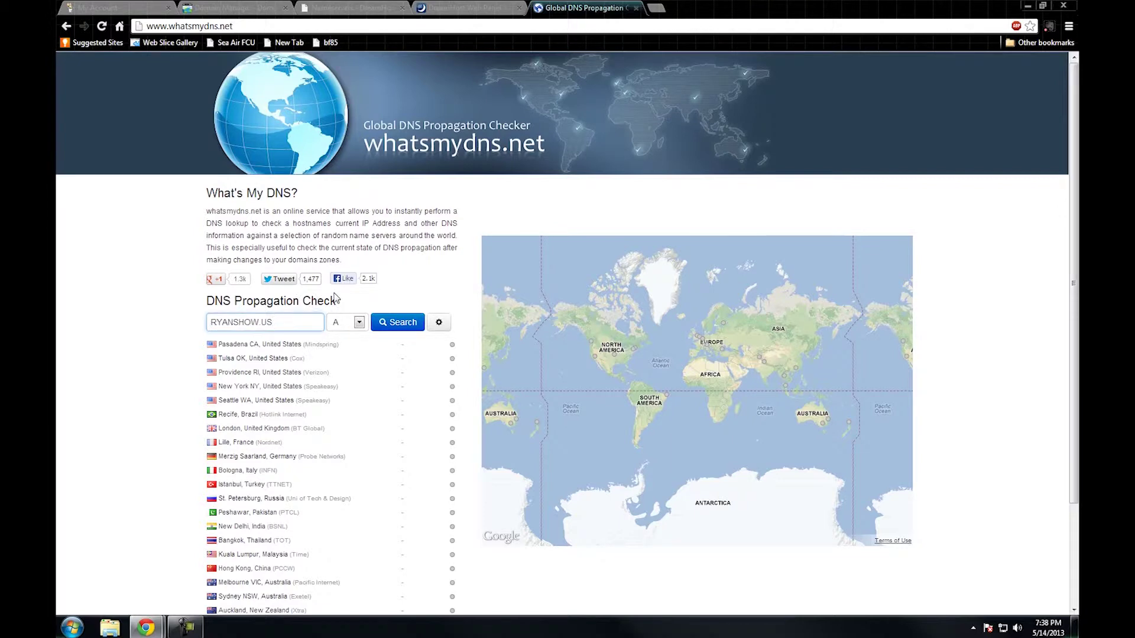
# Run a DNS propagation search for RYANSHOW.US with record type NS and examine the nameservers reported per location.
pyautogui.click(354, 323)
pyautogui.click(338, 376)
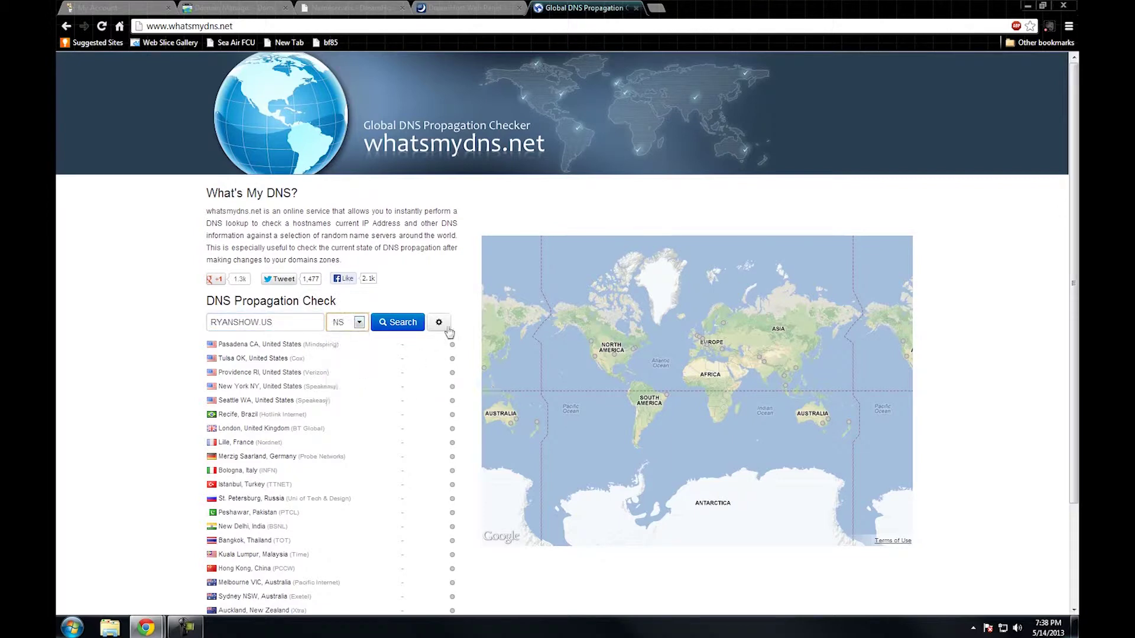
pyautogui.click(388, 324)
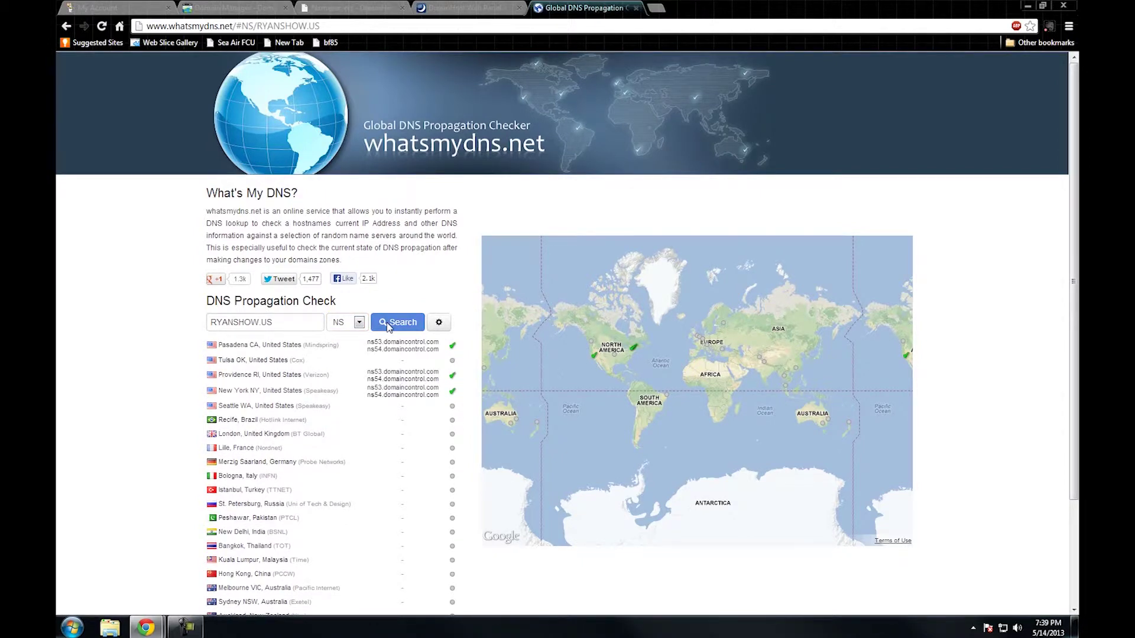
pyautogui.scroll(-1, 407, 308)
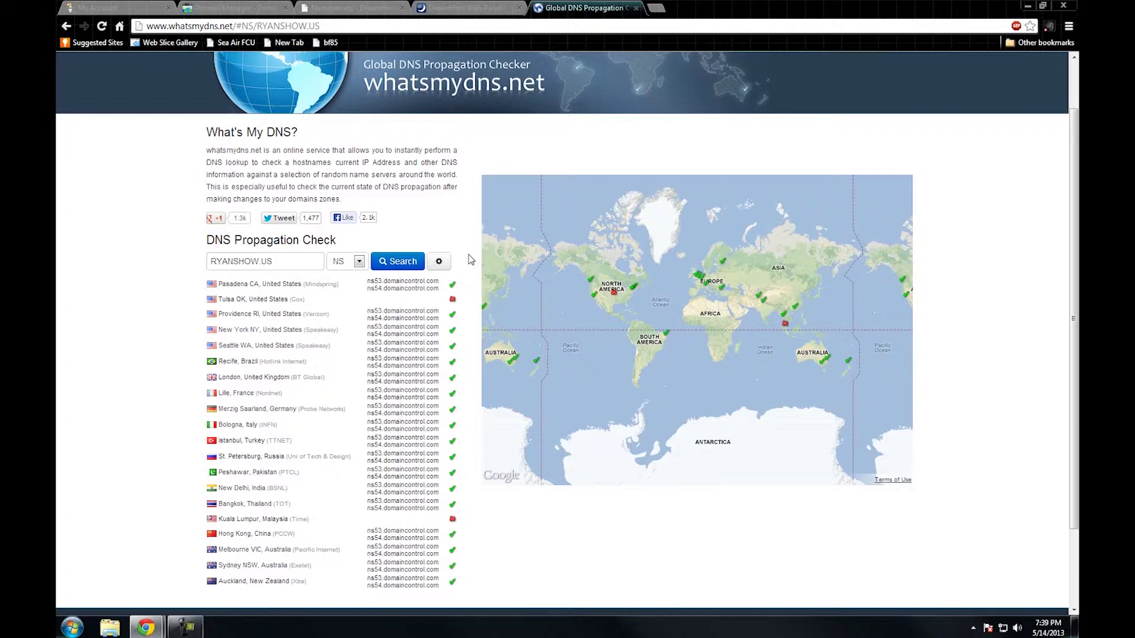
# Close the Nameservers wiki page and start a new domain in the DreamHost panel with RYANSHOW.US as the domain to host.
pyautogui.click(366, 10)
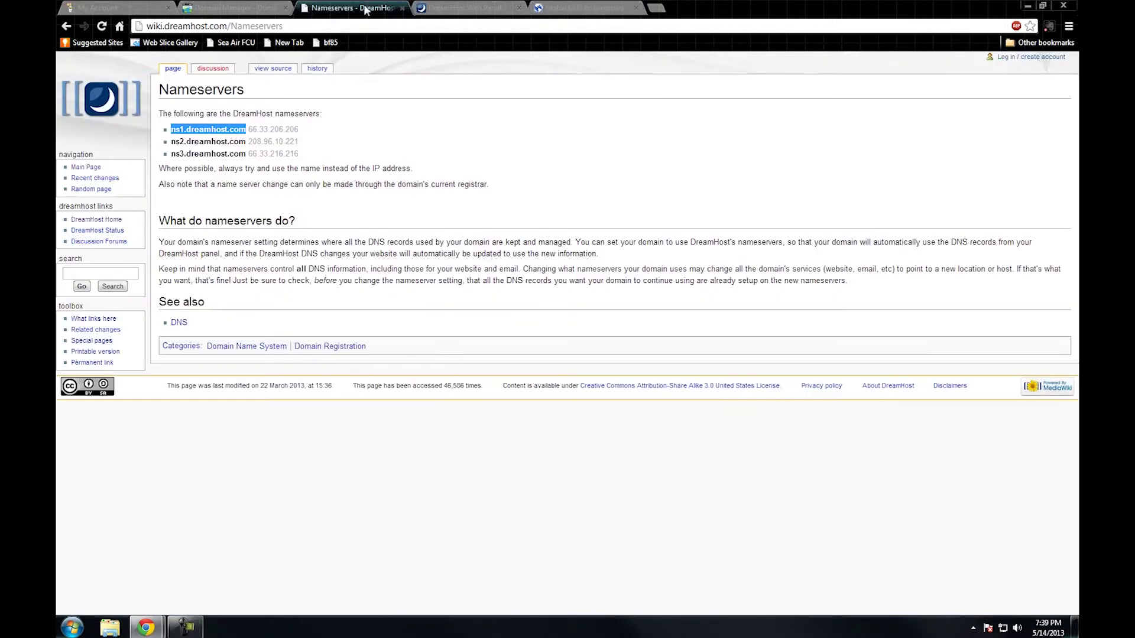
pyautogui.click(402, 8)
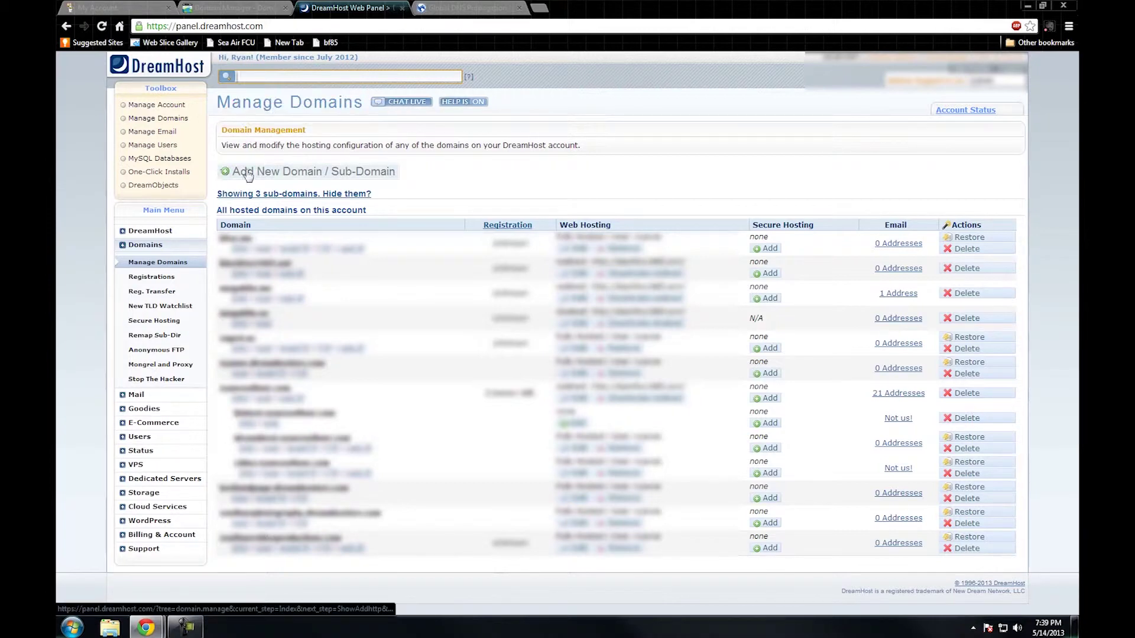
pyautogui.click(359, 173)
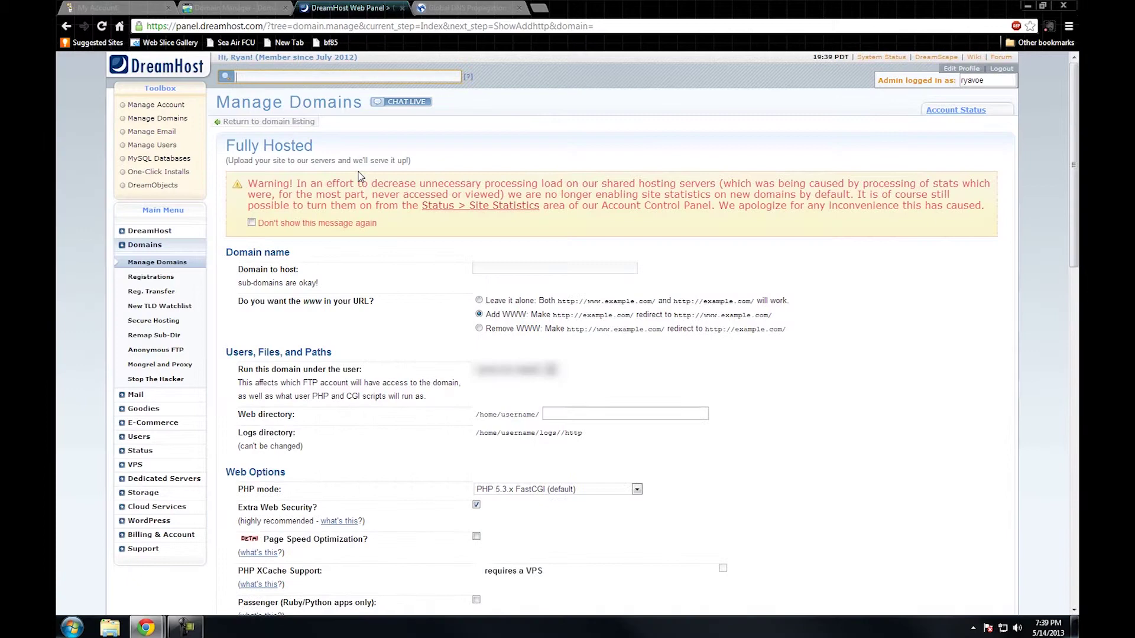
pyautogui.click(530, 270)
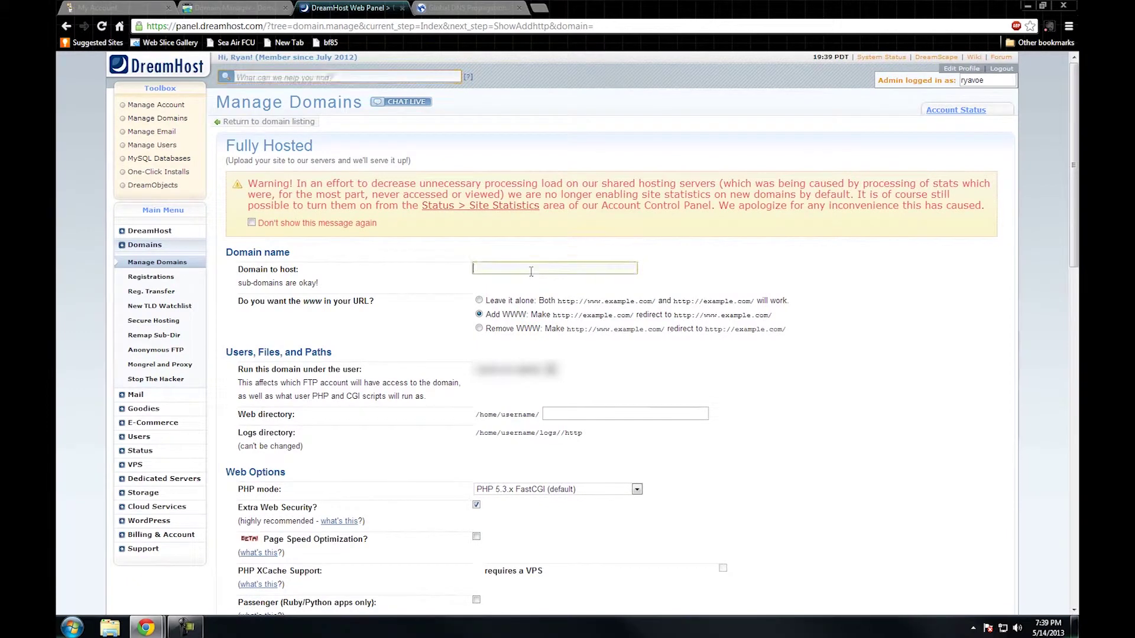
pyautogui.hotkey('ctrl', 'v')
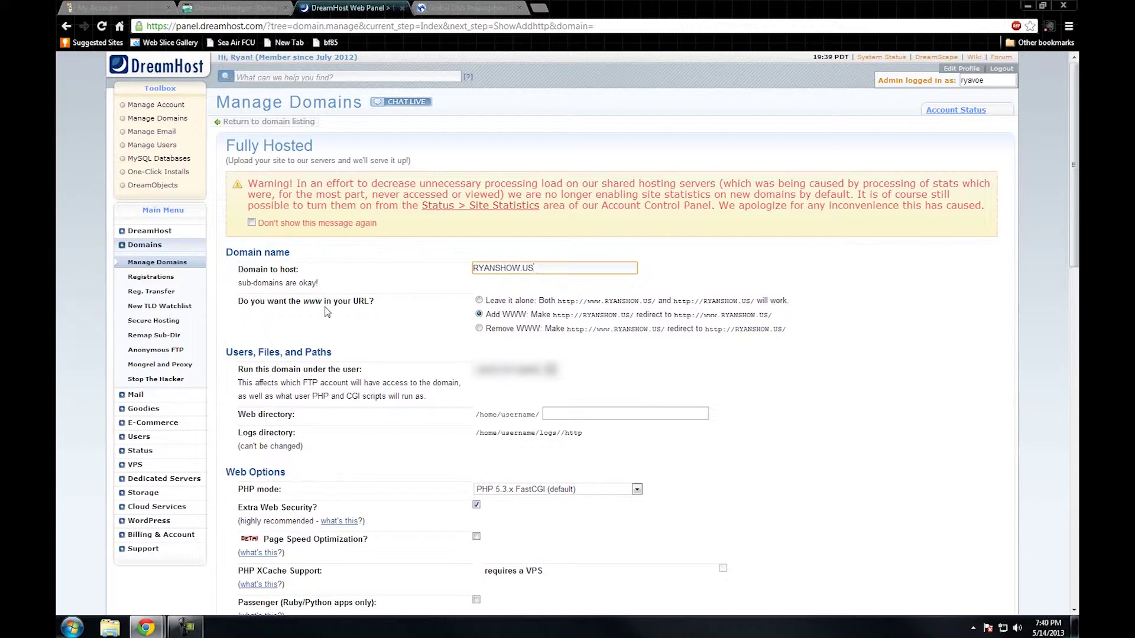
# Leave the www setting alone so both URL forms work, and choose the user the domain runs under.
pyautogui.click(478, 301)
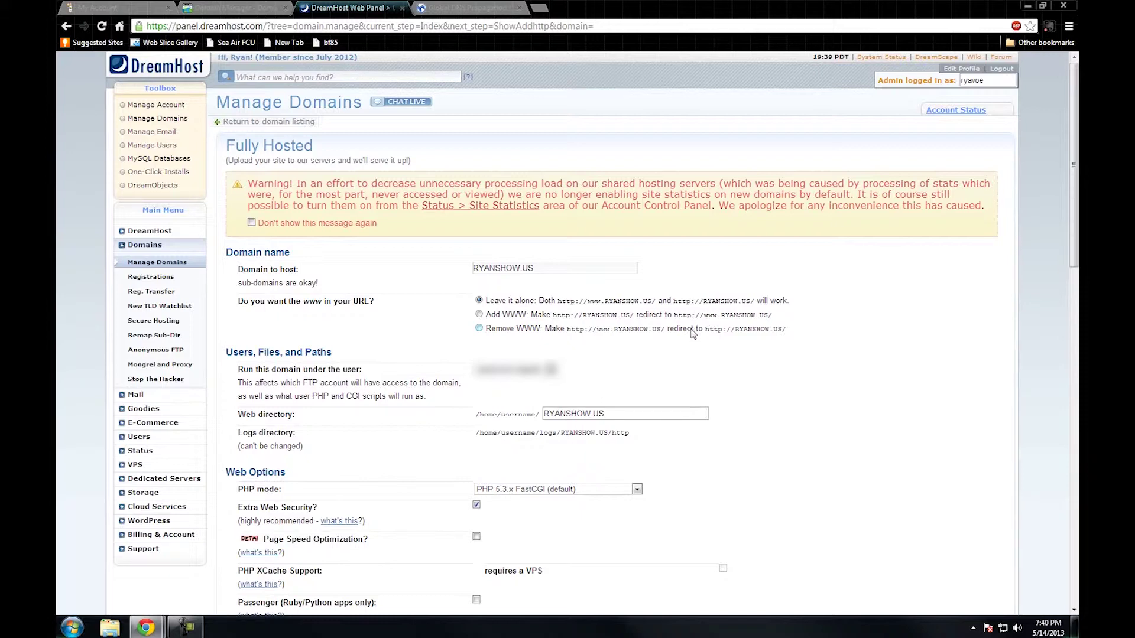
pyautogui.scroll(-1, 693, 333)
pyautogui.scroll(-1, 693, 334)
pyautogui.scroll(-1, 693, 333)
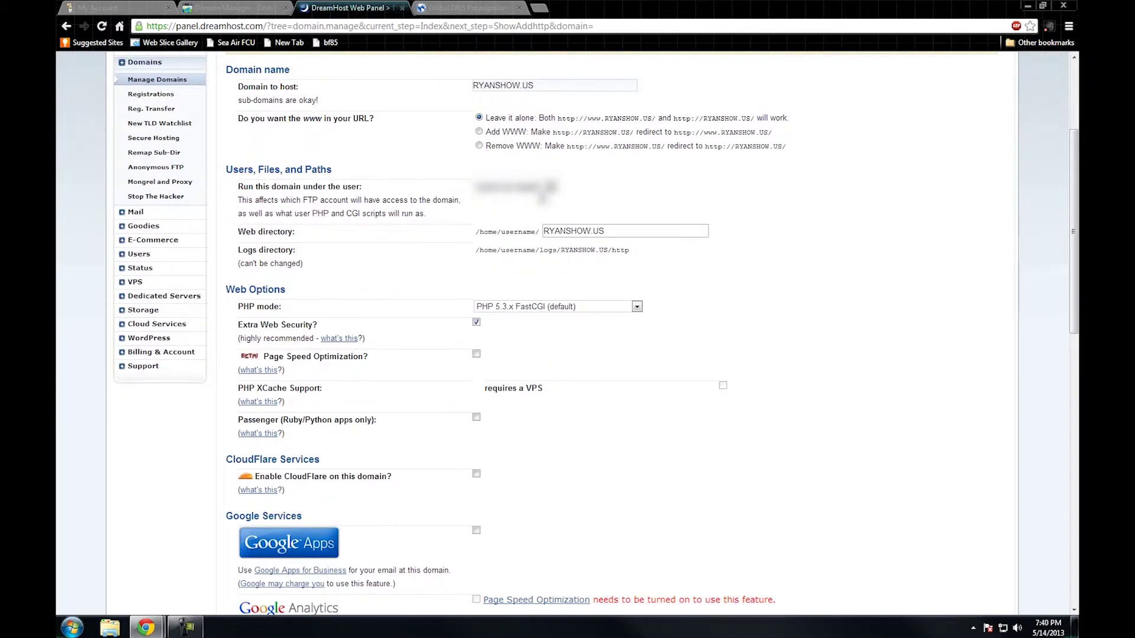
pyautogui.click(540, 190)
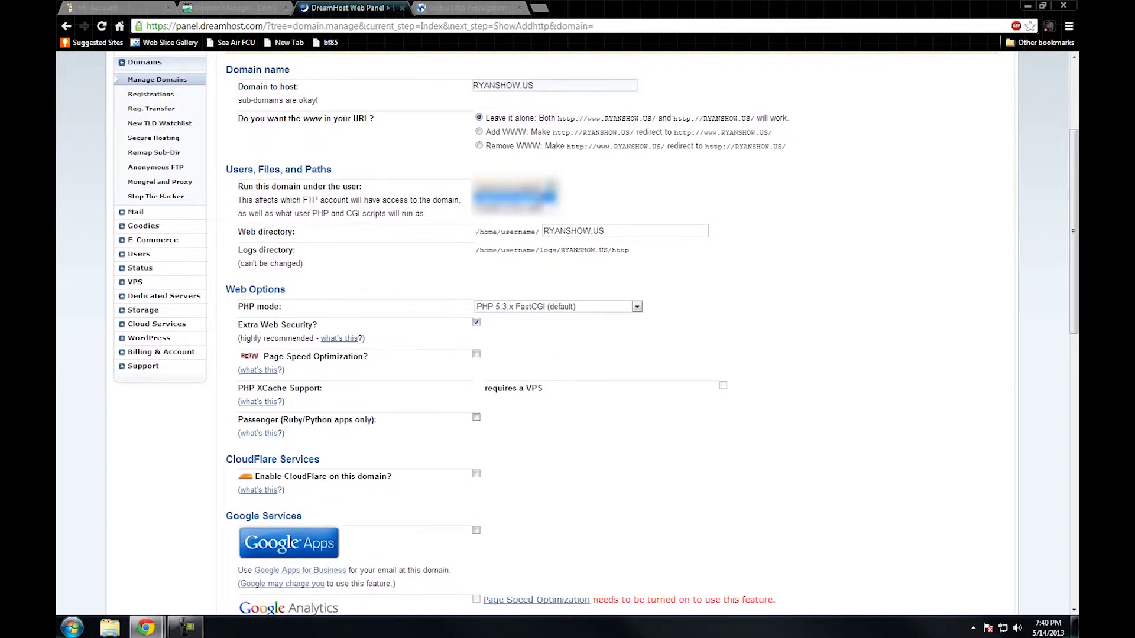
pyautogui.click(537, 206)
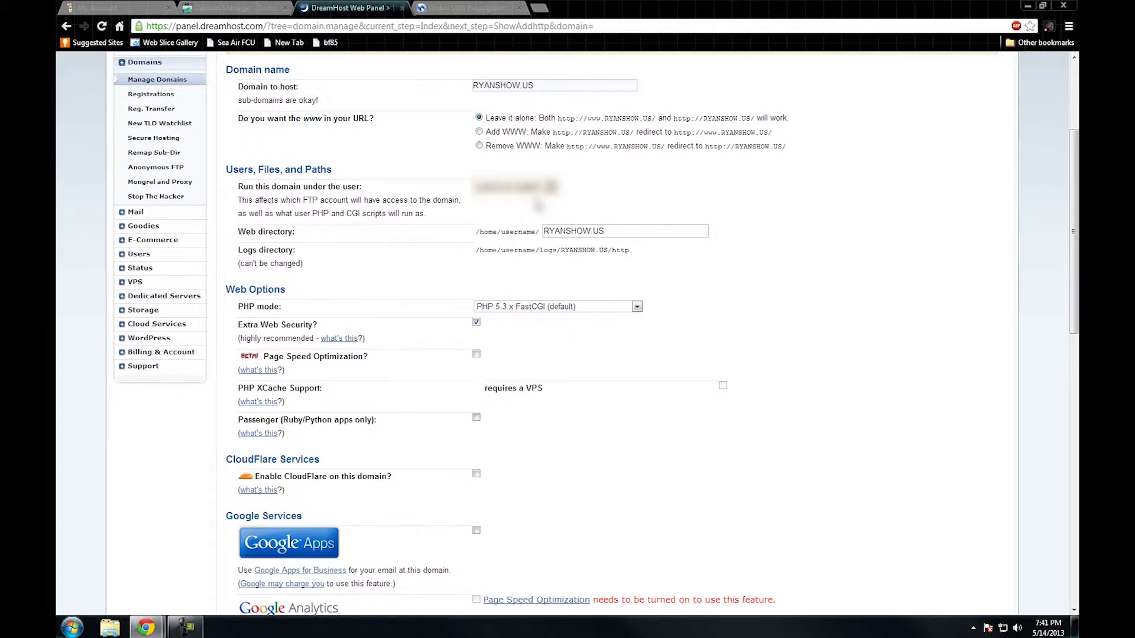
# Examine the remaining web options and the Redirect, Mirrored, Parked, Cloaked and DNS Only sections.
pyautogui.scroll(-1, 537, 204)
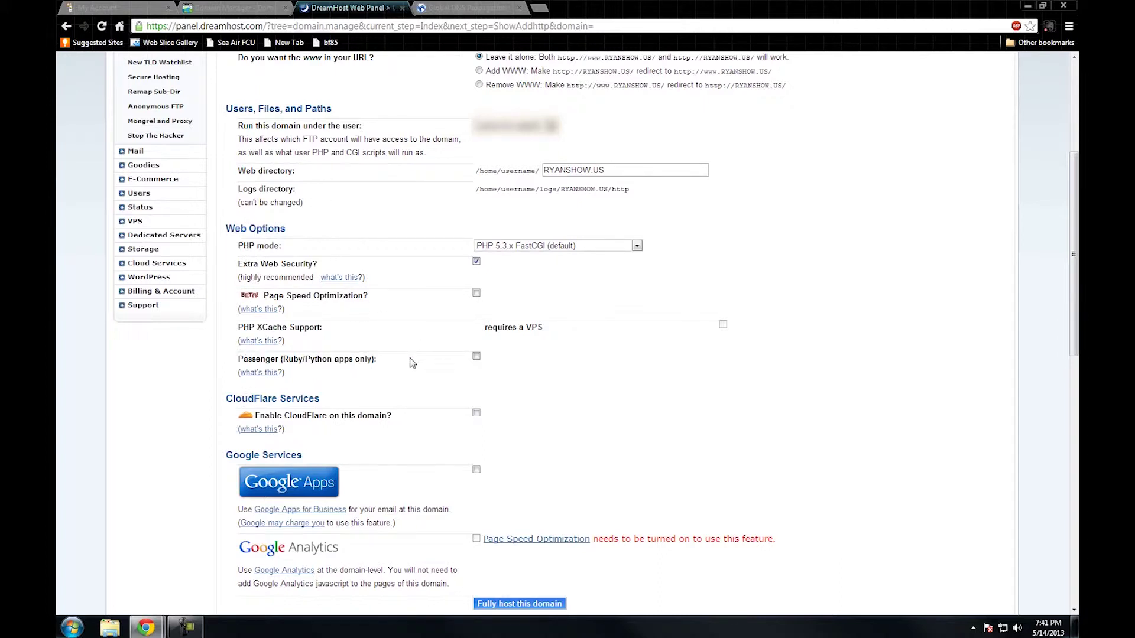
pyautogui.scroll(-2, 413, 362)
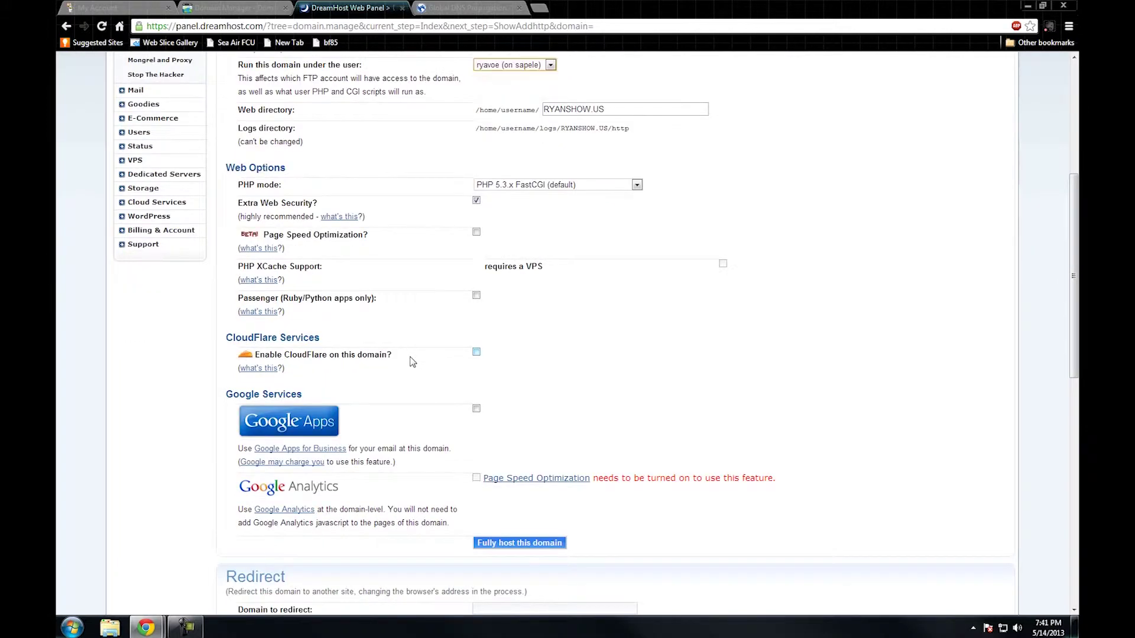
pyautogui.scroll(-1, 412, 362)
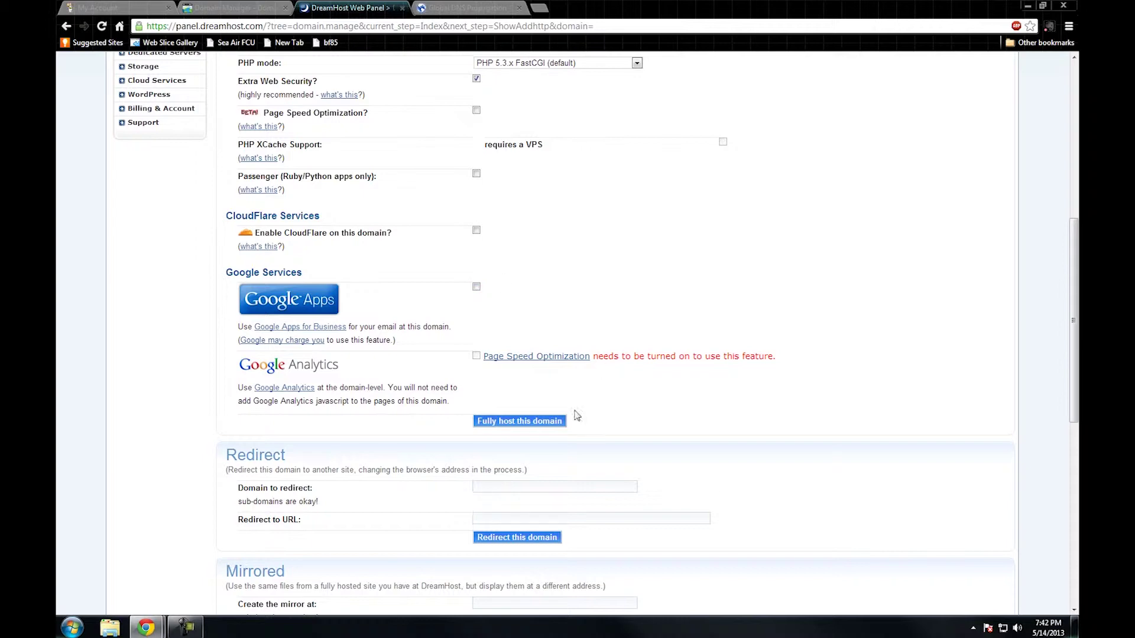
pyautogui.scroll(-2, 572, 419)
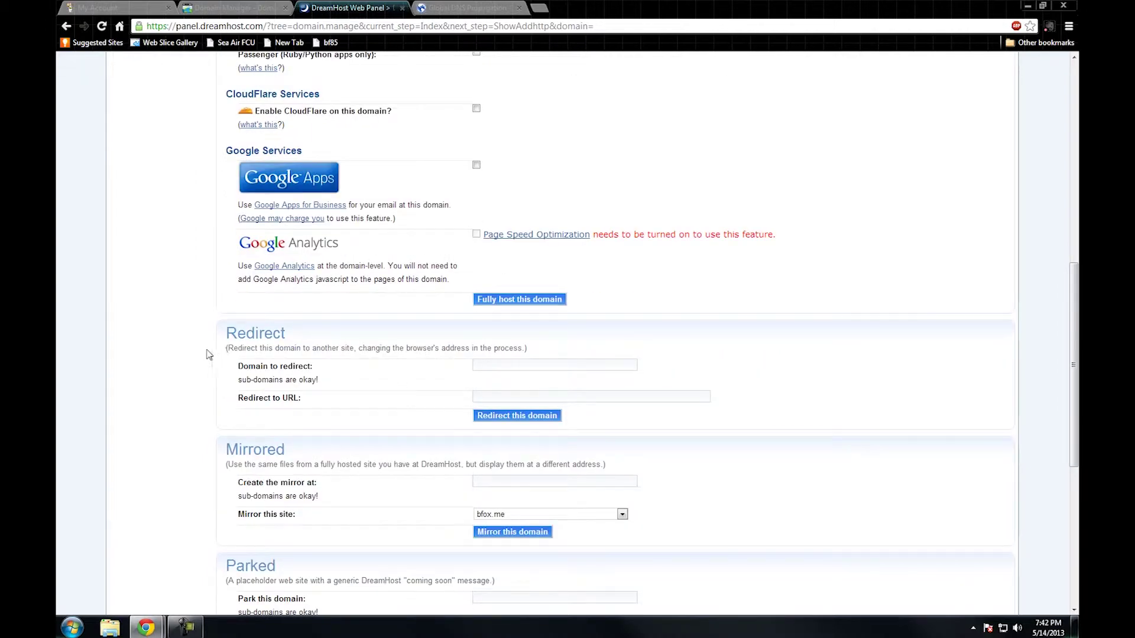
pyautogui.scroll(-3, 442, 352)
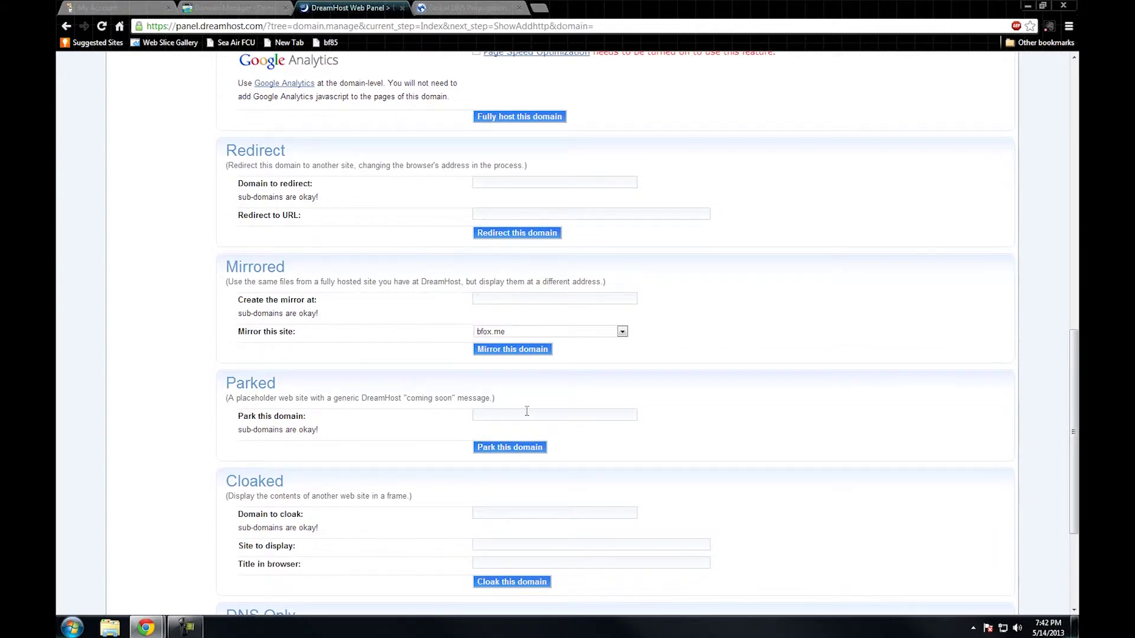
pyautogui.scroll(-3, 362, 417)
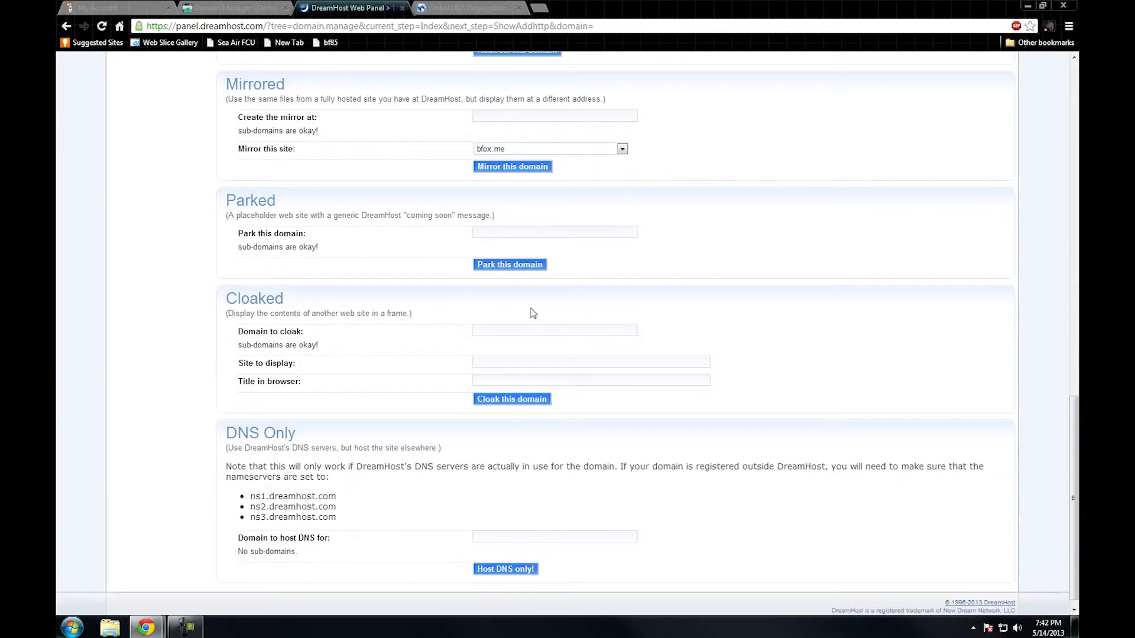
# Submit the Fully Hosted form so DreamHost fully hosts RYANSHOW.US.
pyautogui.scroll(7, 522, 465)
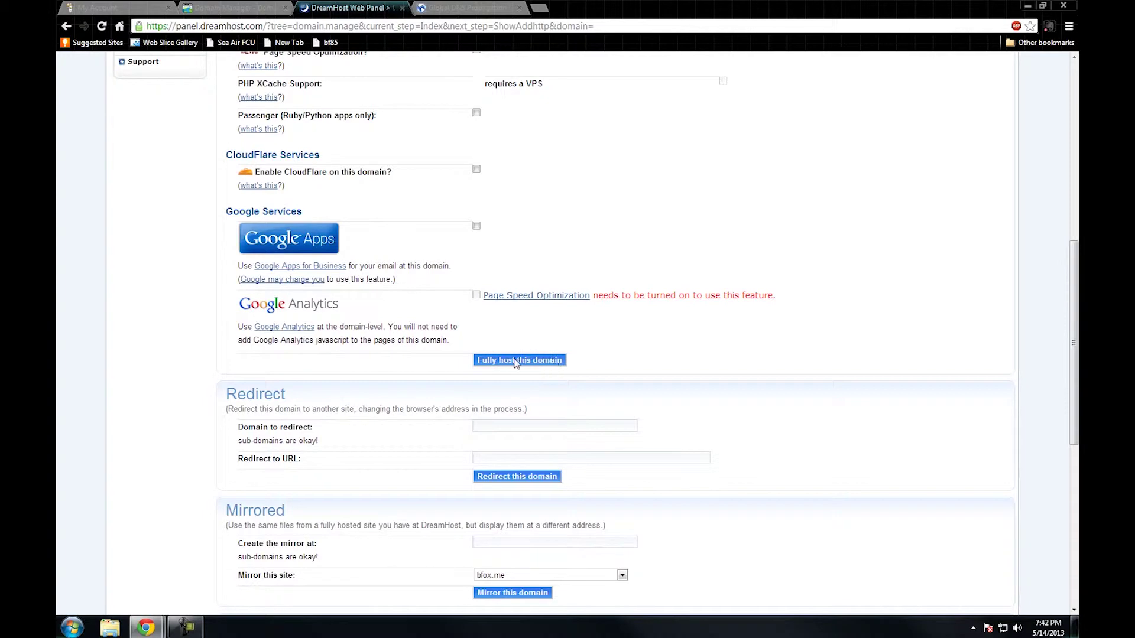
pyautogui.scroll(4, 491, 362)
pyautogui.scroll(-12, 491, 363)
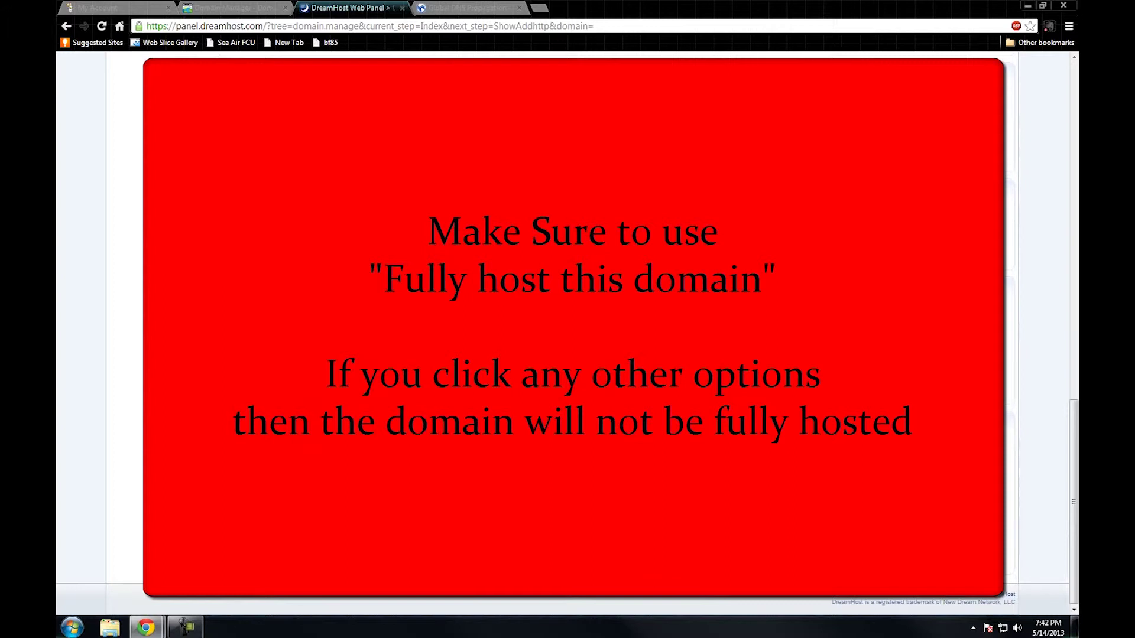
pyautogui.scroll(8, 567, 331)
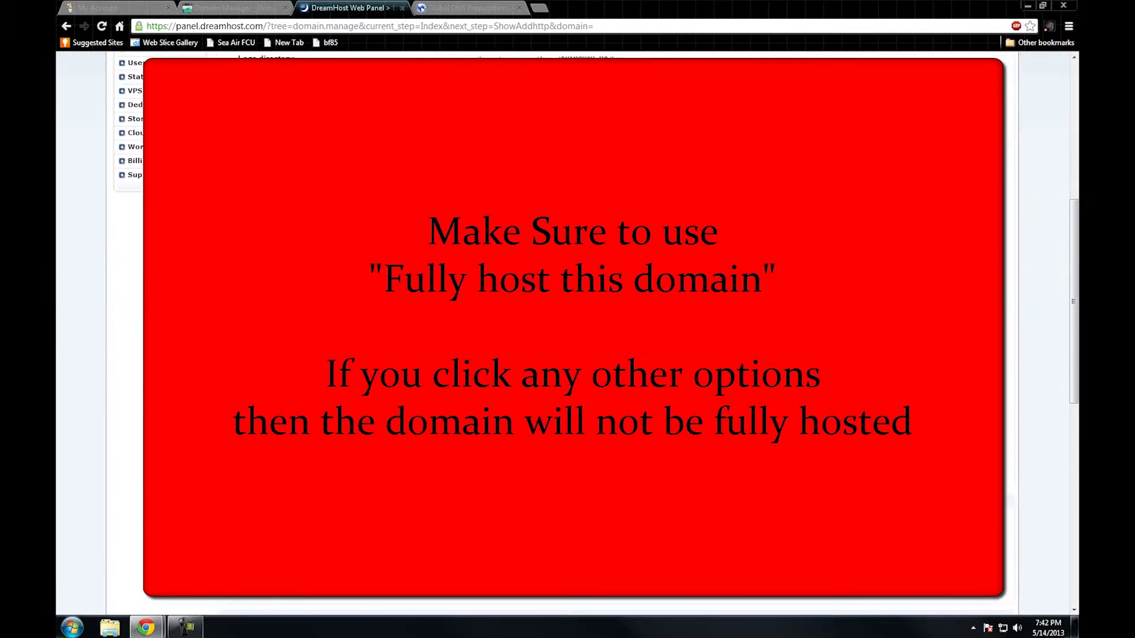
pyautogui.click(614, 467)
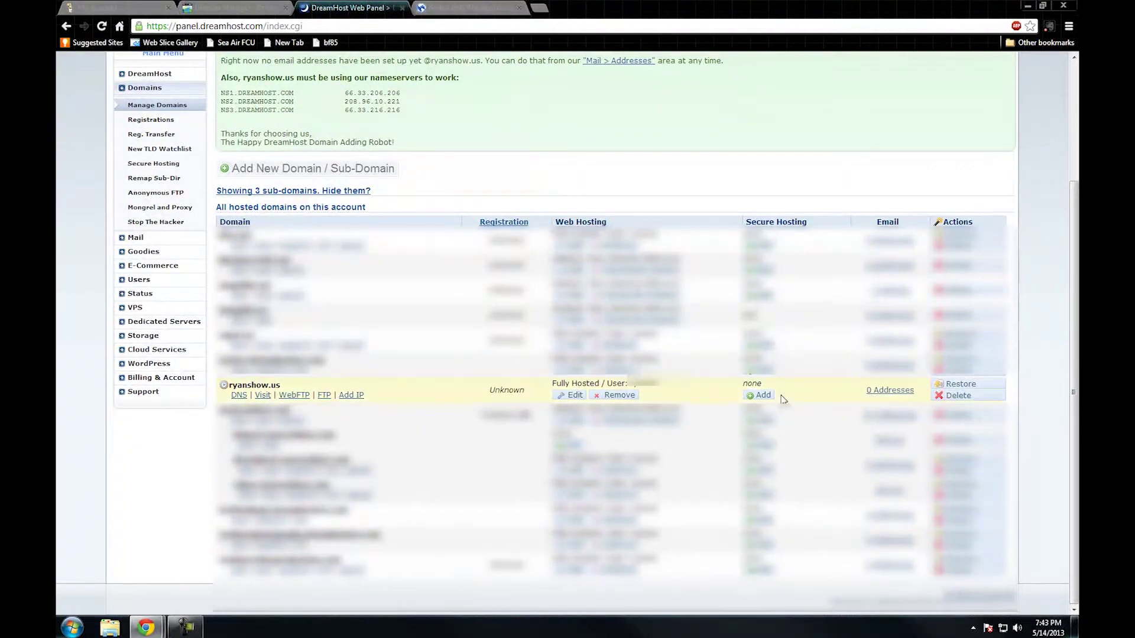
# Open the DNS page of ryanshow.us from the hosted domains list and examine its A and NS records.
pyautogui.moveTo(225, 387)
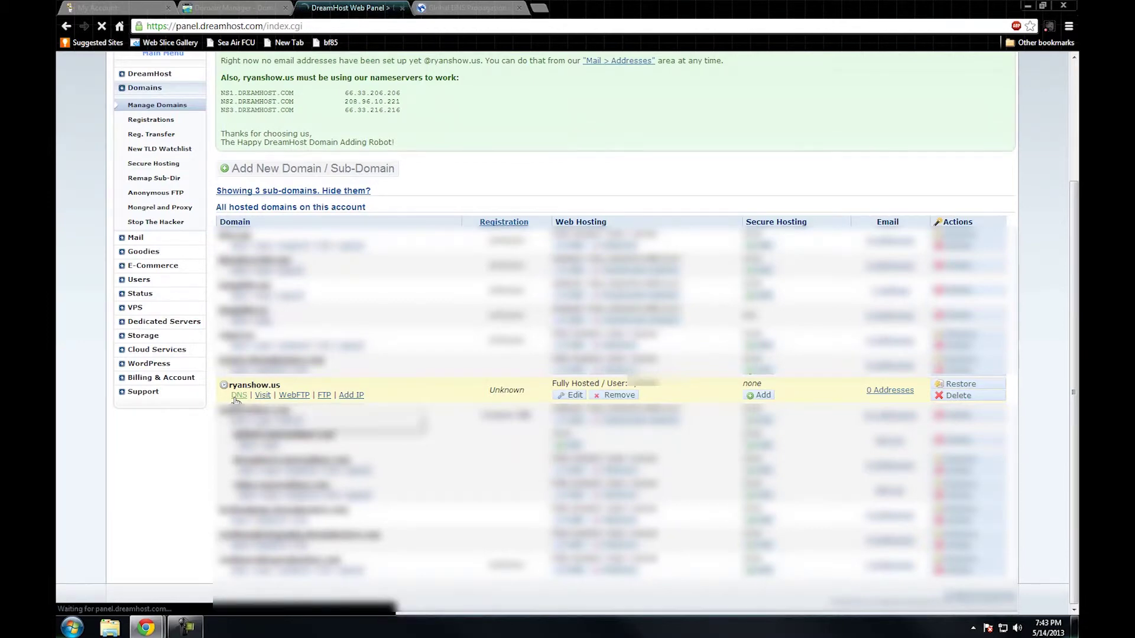
pyautogui.click(237, 396)
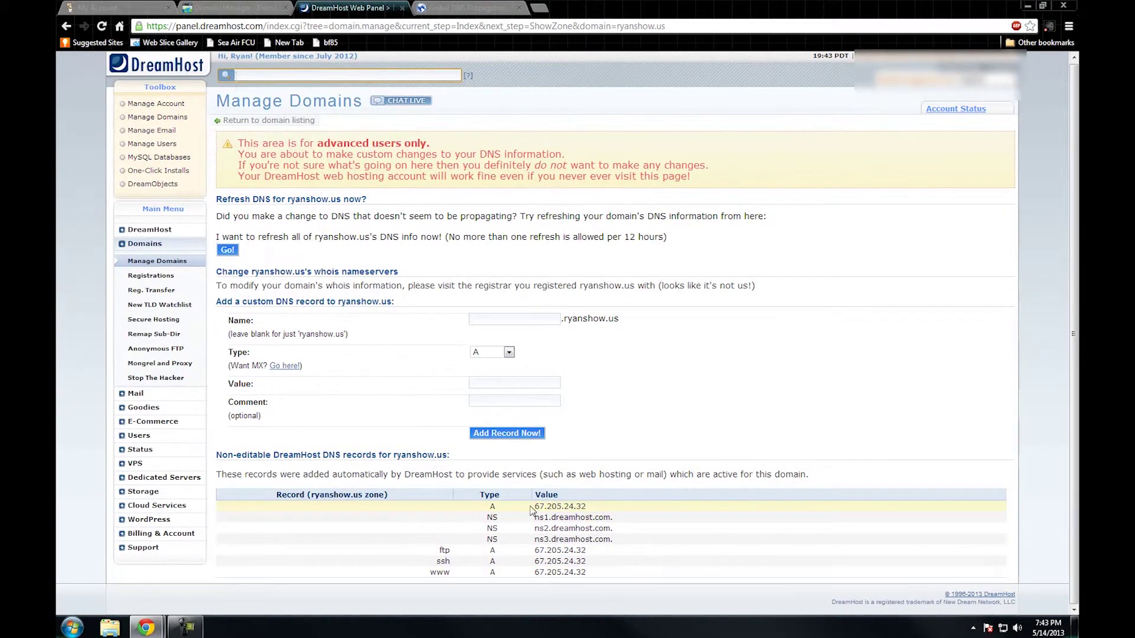
pyautogui.moveTo(535, 505)
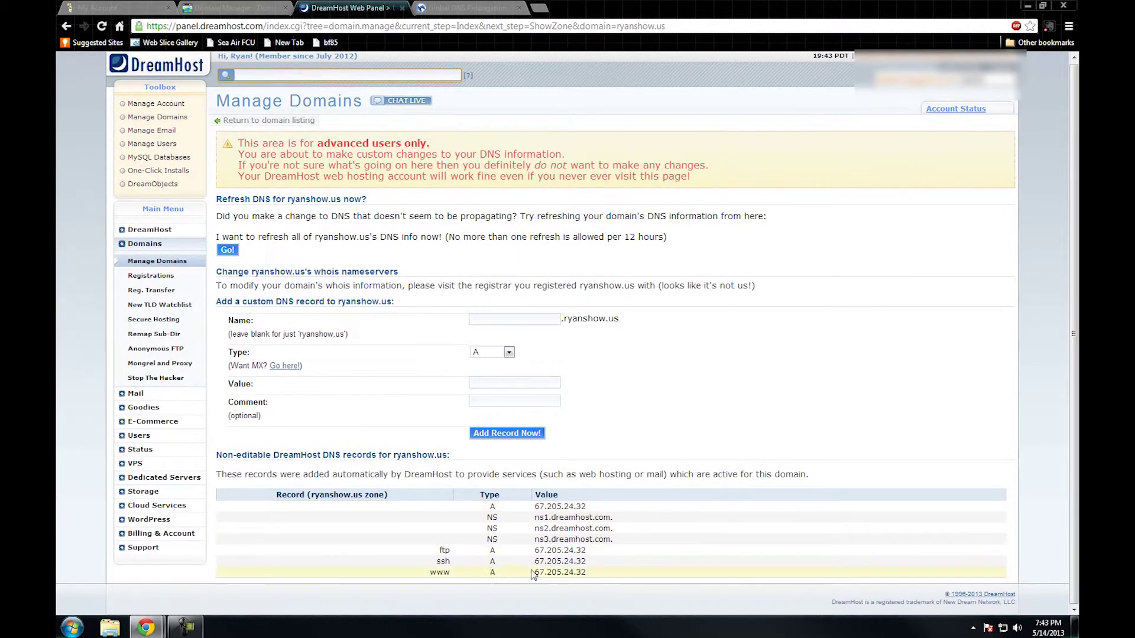
pyautogui.moveTo(585, 549)
pyautogui.moveTo(711, 506)
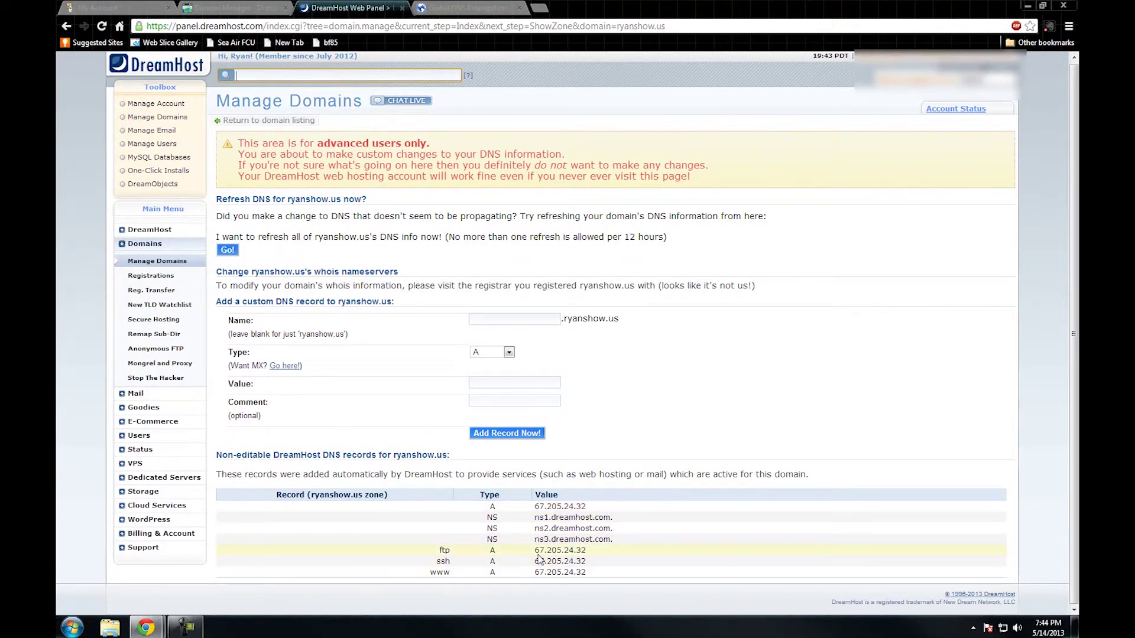
# Copy ryanshow.us from the DNS page, then rerun the NS propagation search on whatsmydns.net and examine the nameservers per location.
pyautogui.moveTo(563, 319); pyautogui.dragTo(619, 320)
pyautogui.rightClick(612, 322)
pyautogui.click(630, 330)
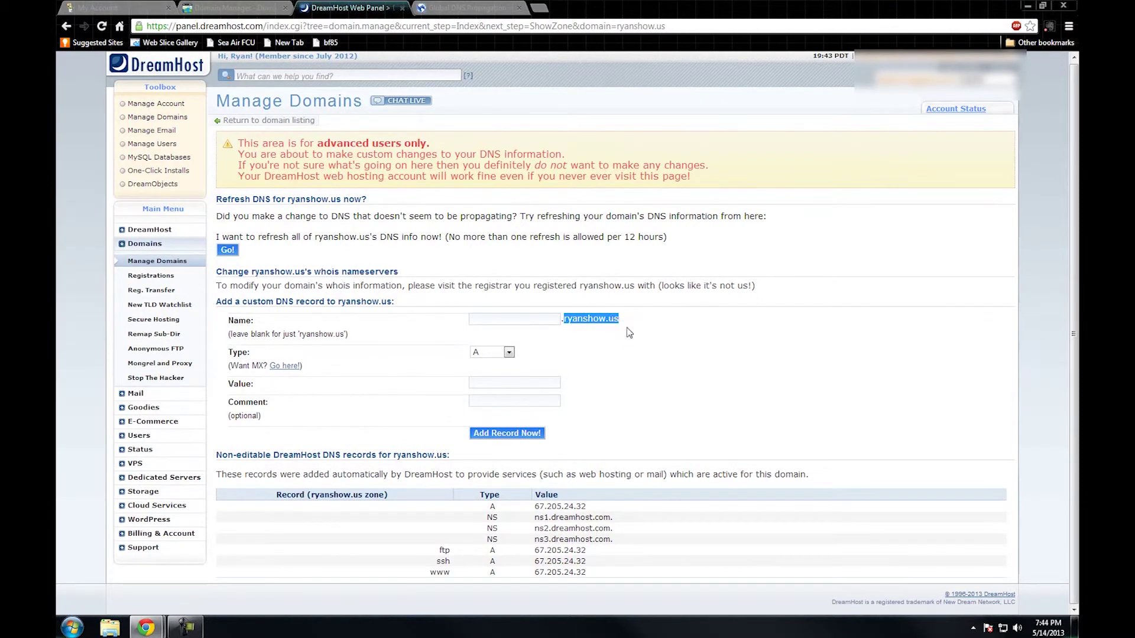
pyautogui.click(483, 7)
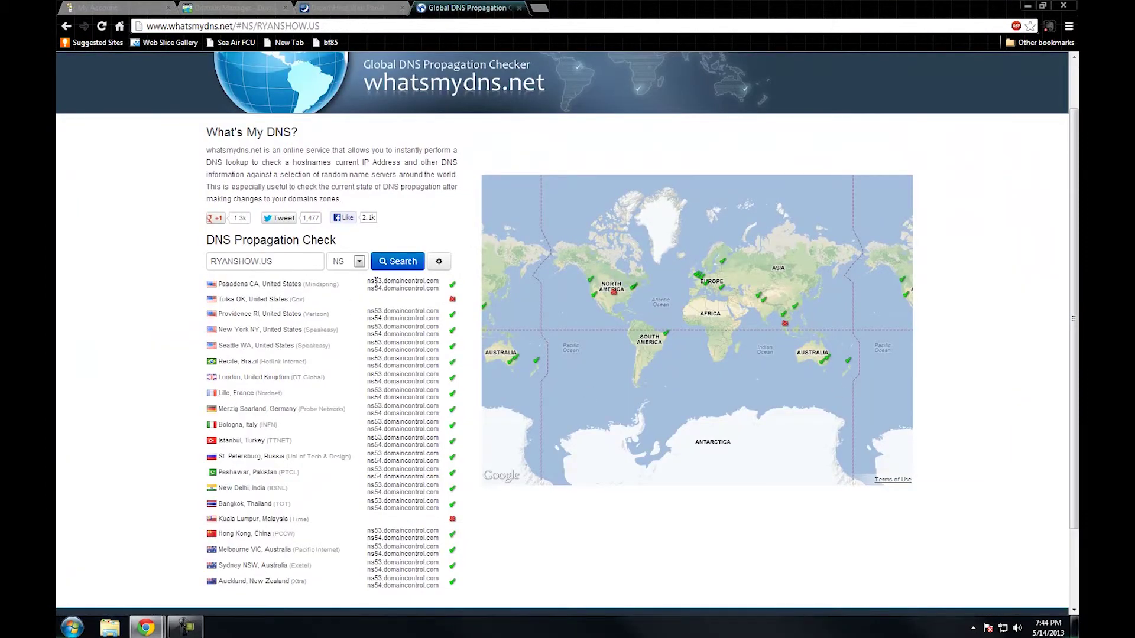
pyautogui.click(389, 267)
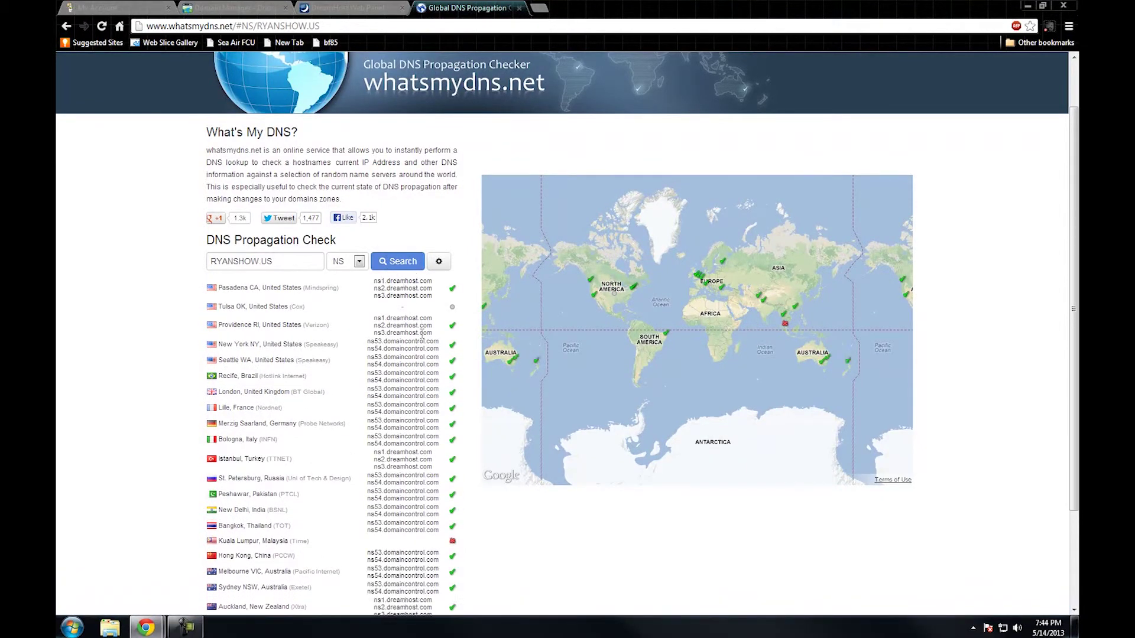
pyautogui.scroll(-1, 433, 357)
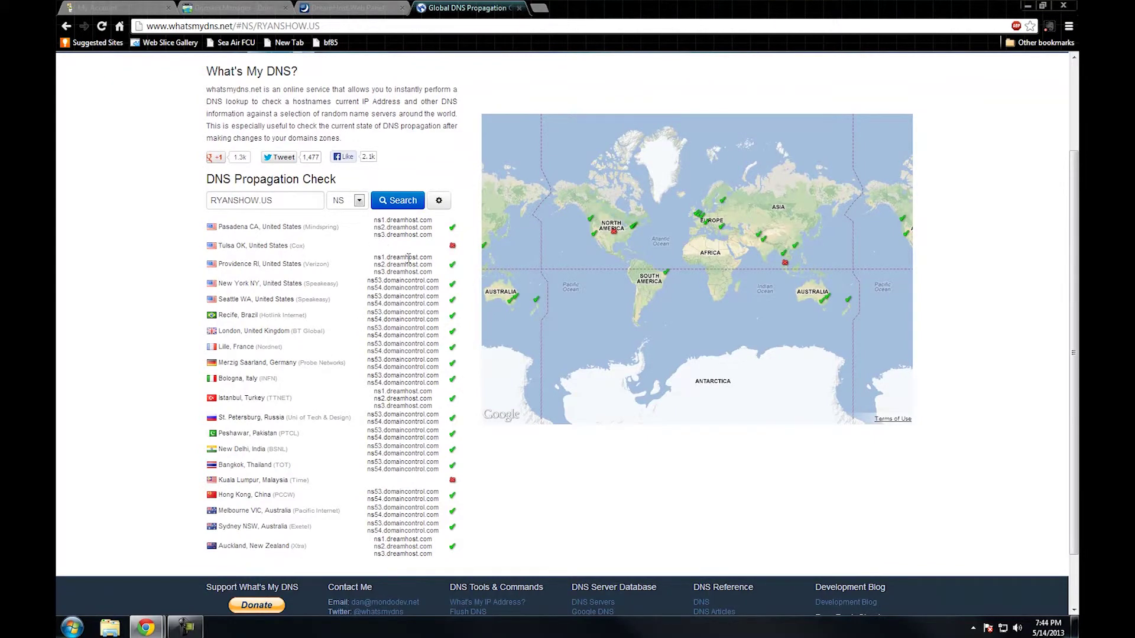
# Change the record type to A and run the propagation search for RYANSHOW.US.
pyautogui.click(348, 201)
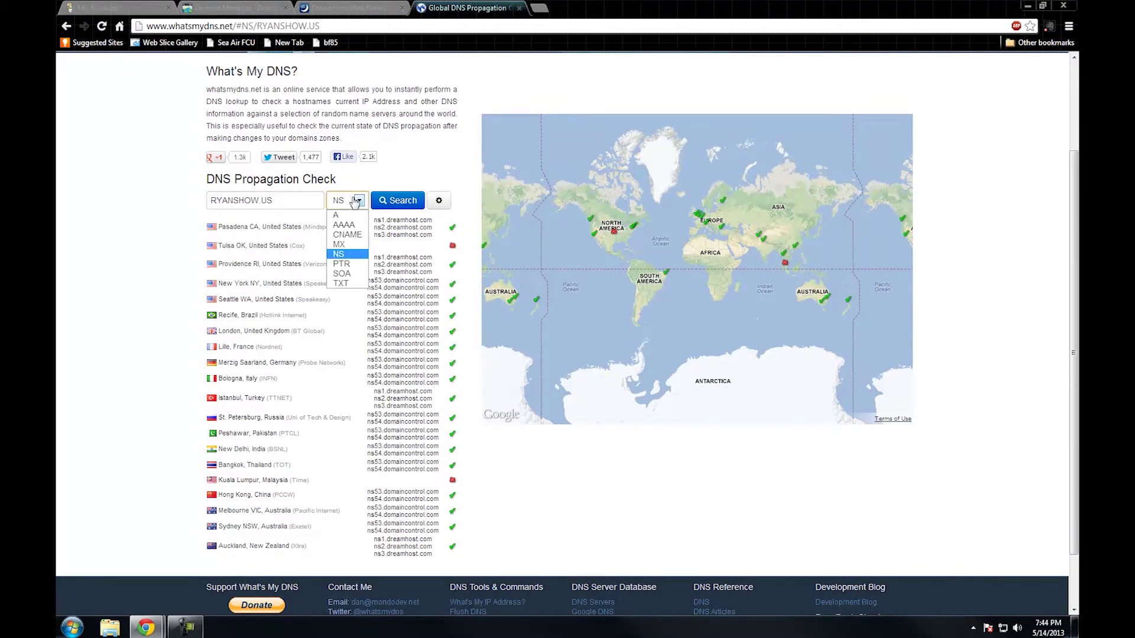
pyautogui.click(351, 218)
pyautogui.click(405, 204)
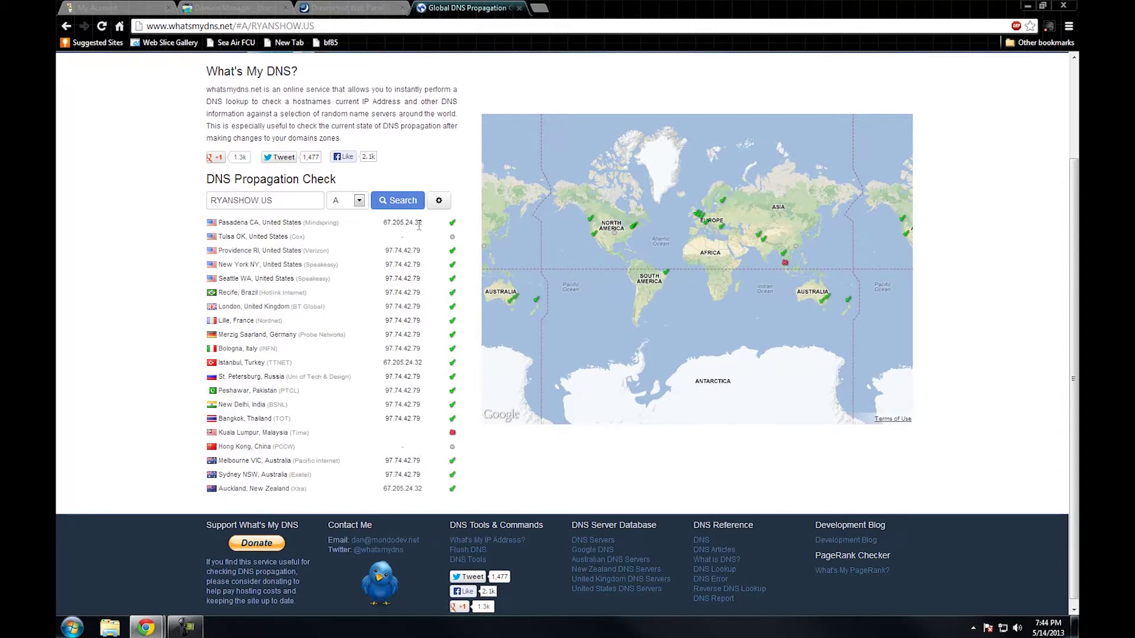
# Compare the Pasadena A record IP in the propagation results with the A record on DreamHost's DNS page for ryanshow.us.
pyautogui.doubleClick(401, 223)
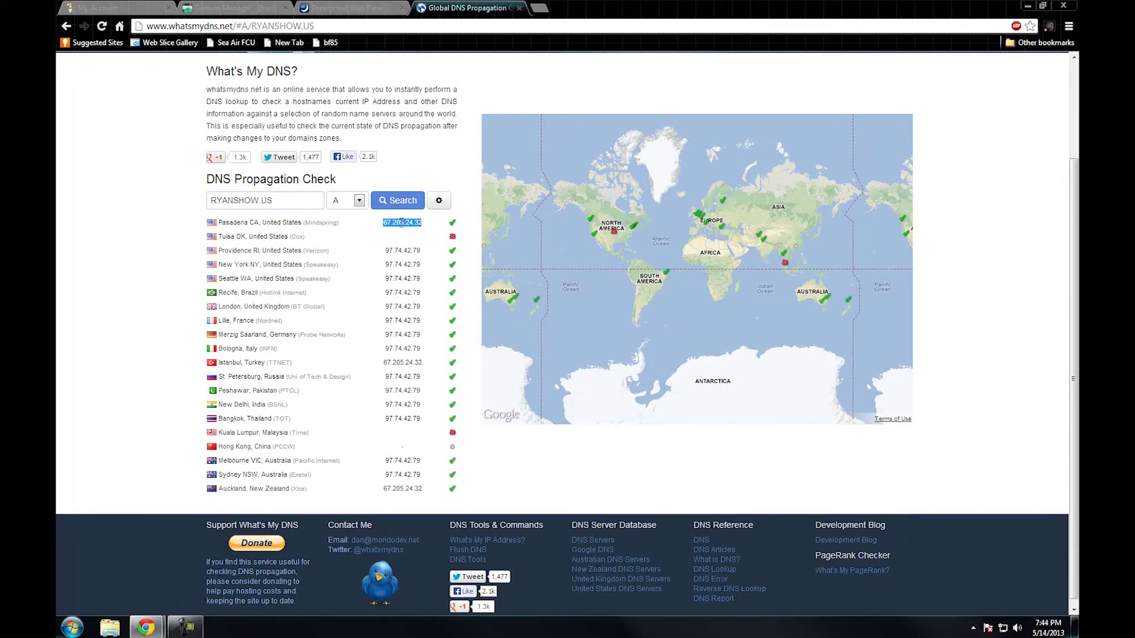
pyautogui.click(352, 8)
pyautogui.doubleClick(540, 506)
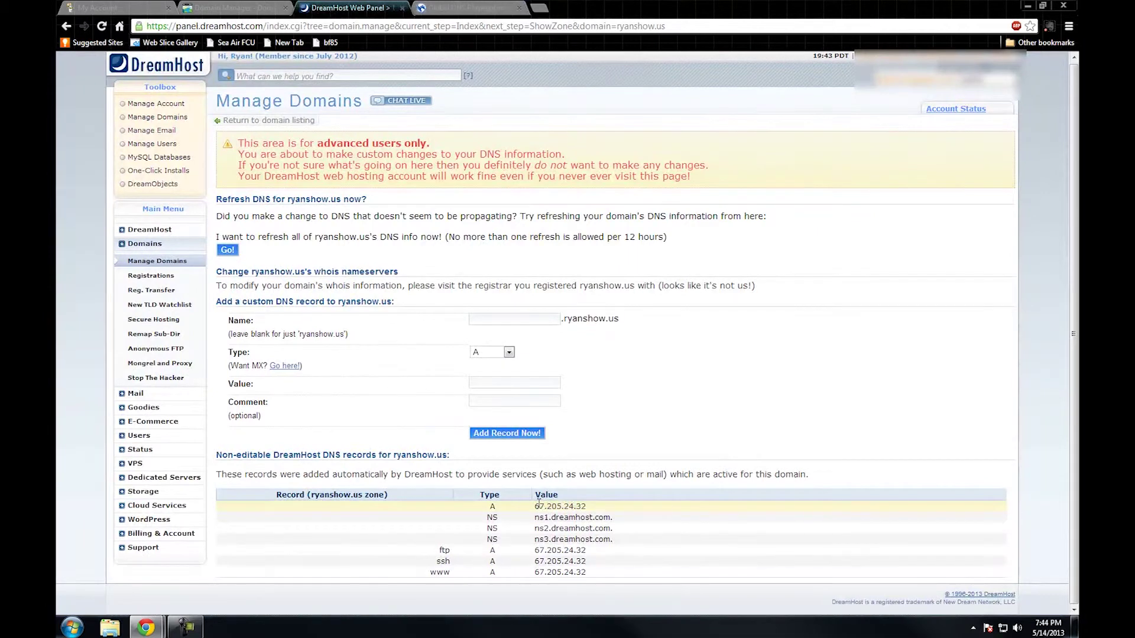
pyautogui.moveTo(535, 507); pyautogui.dragTo(546, 506)
pyautogui.doubleClick(554, 507)
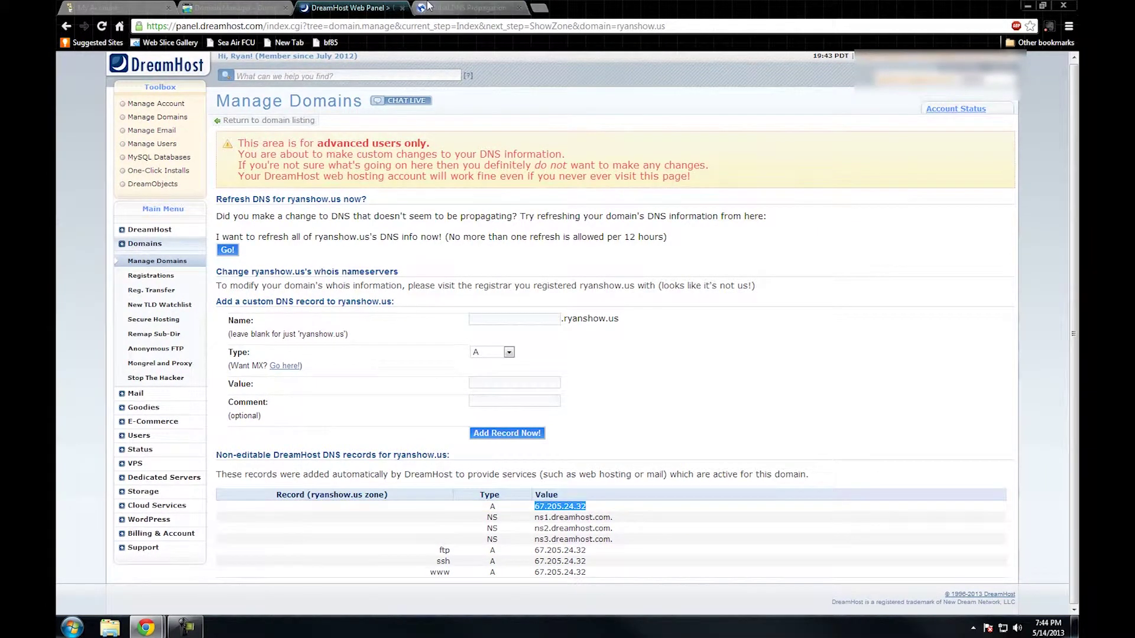
pyautogui.click(467, 8)
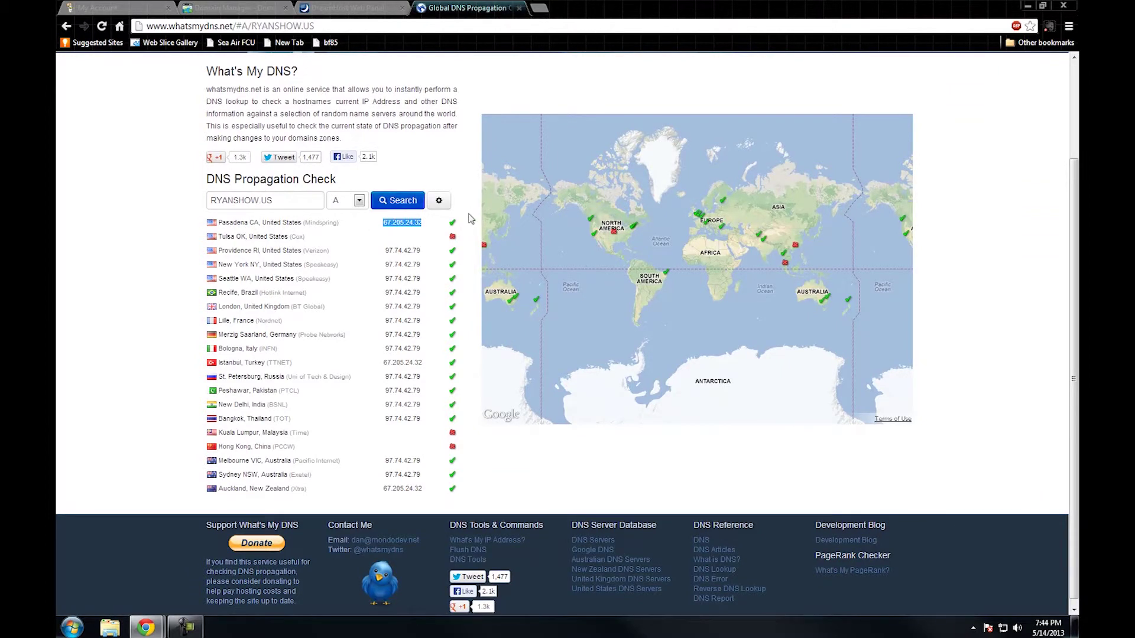
# Open ryanshow.us in a new browser tab to check which page the domain loads.
pyautogui.click(539, 8)
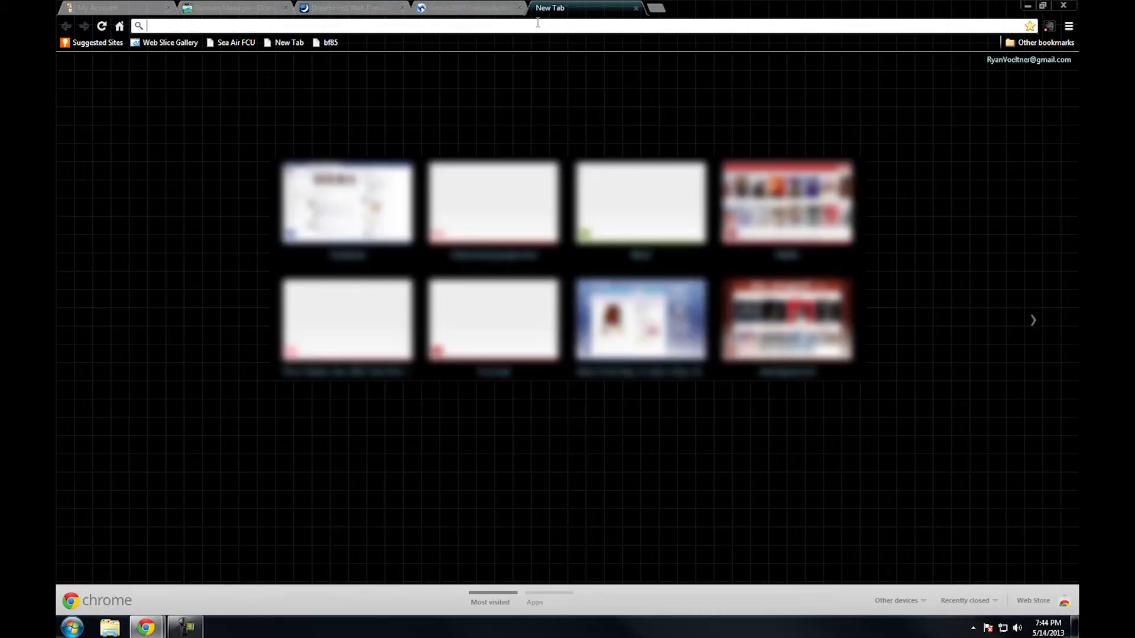
pyautogui.write('ryanshow.us')
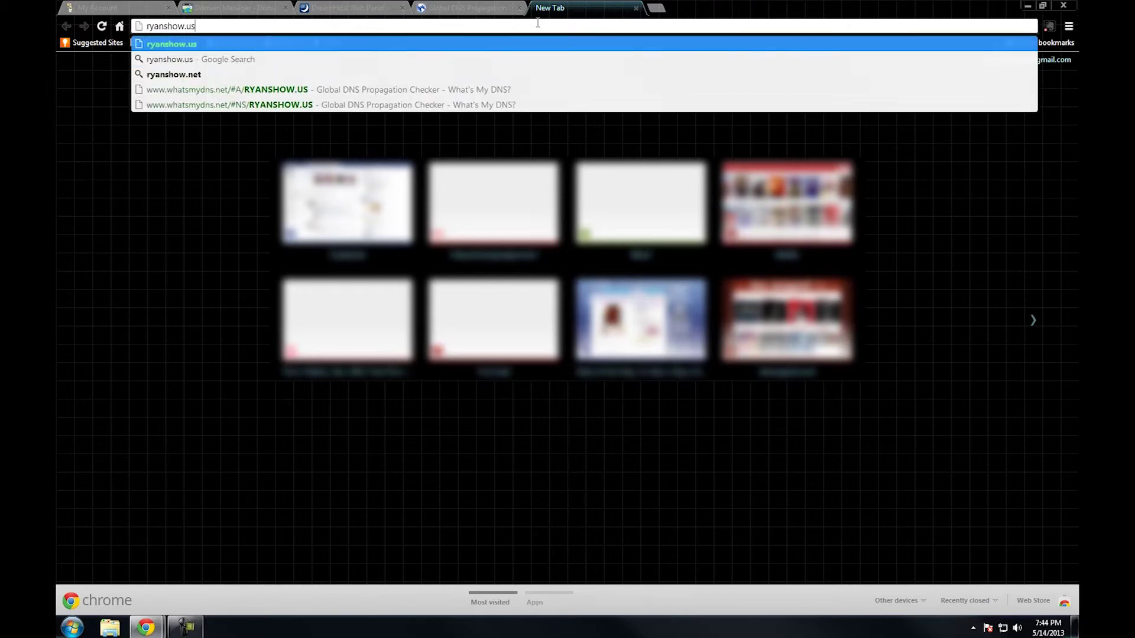
pyautogui.press('Return')
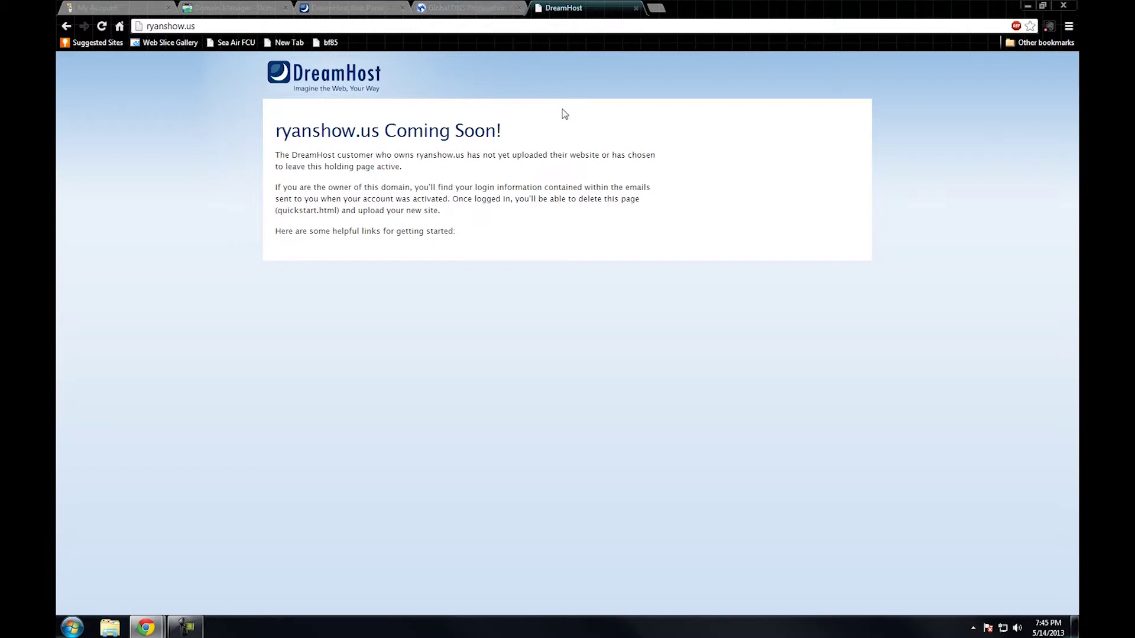
pyautogui.click(657, 7)
pyautogui.write('boomproxy')
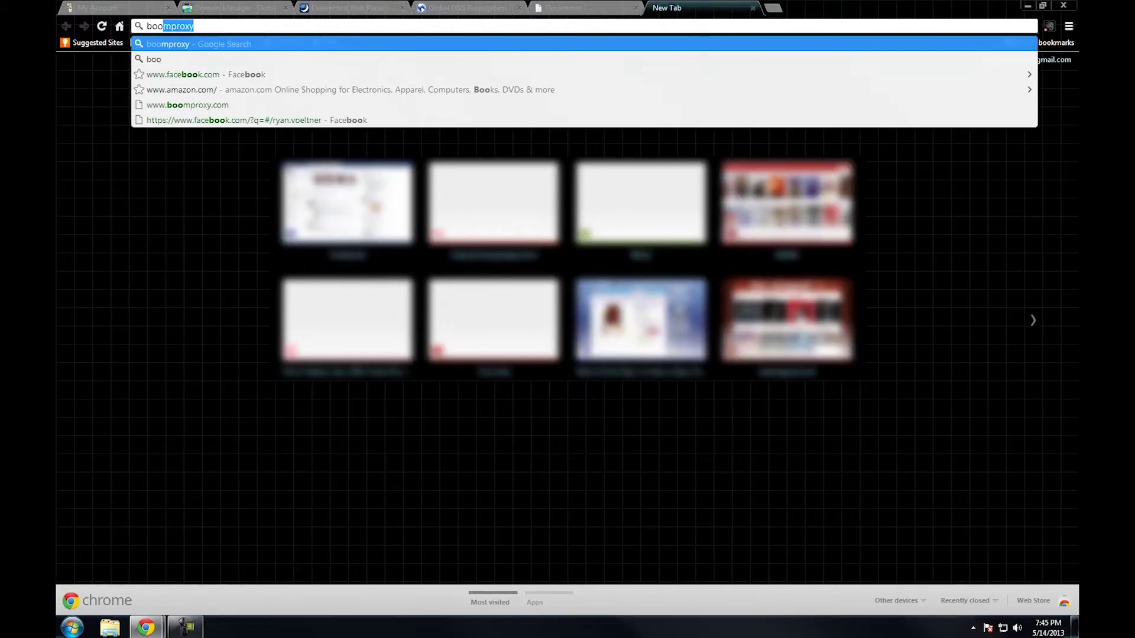
pyautogui.press('Return')
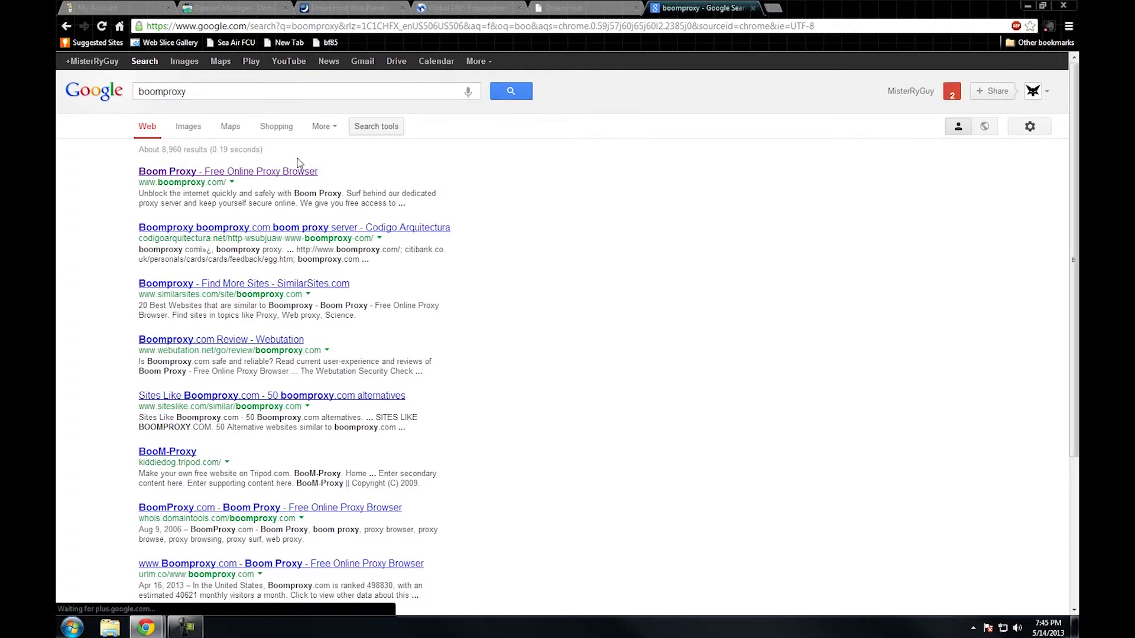
pyautogui.click(286, 175)
pyautogui.click(519, 156)
pyautogui.write('ryanshow.us')
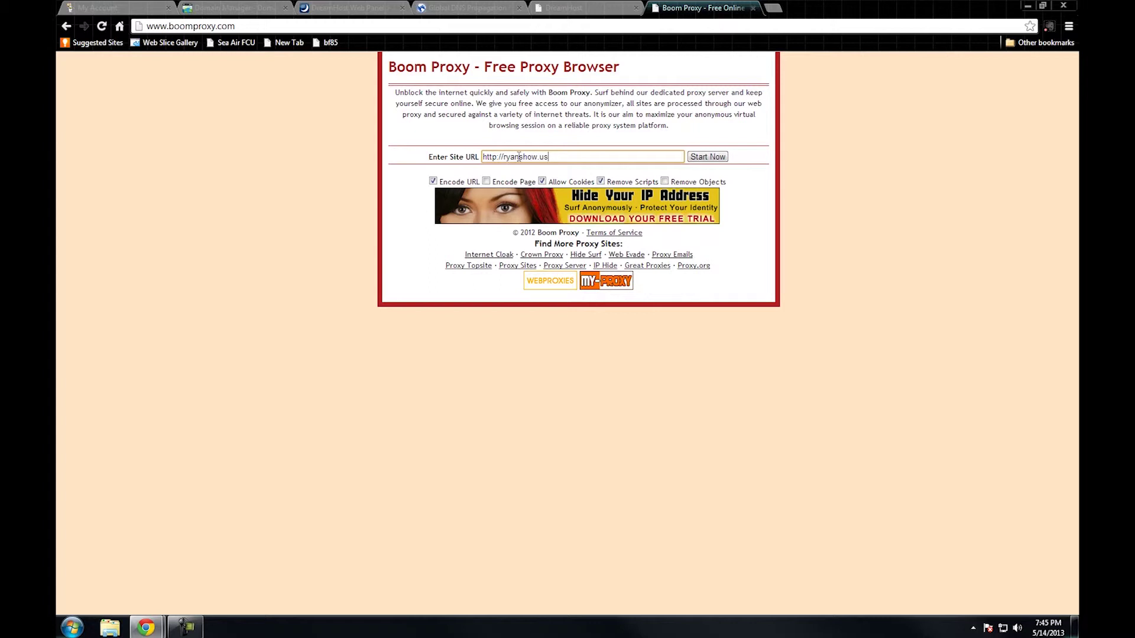
pyautogui.click(703, 157)
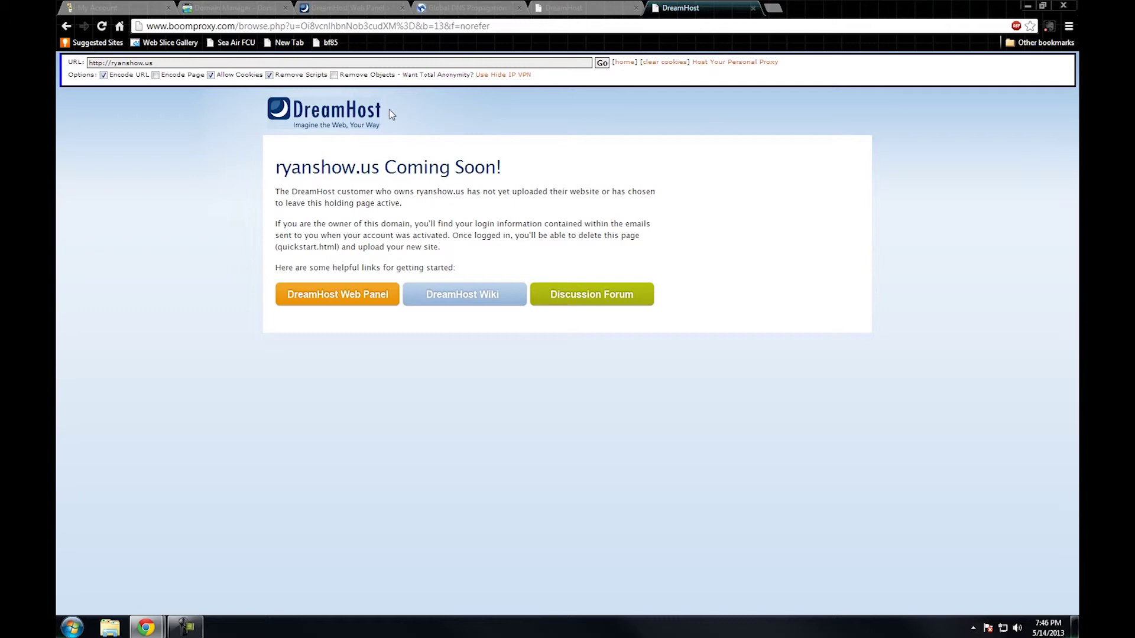
# Open dreamhost.com in a new browser tab and examine the domain extensions offered on its Domains page.
pyautogui.click(773, 8)
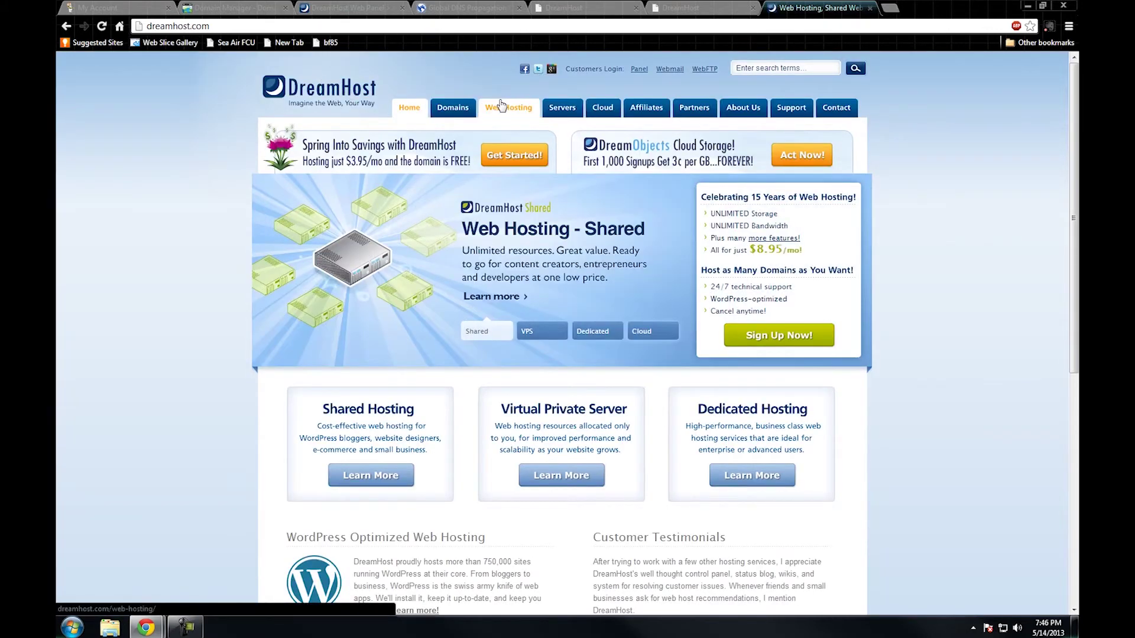
pyautogui.click(453, 113)
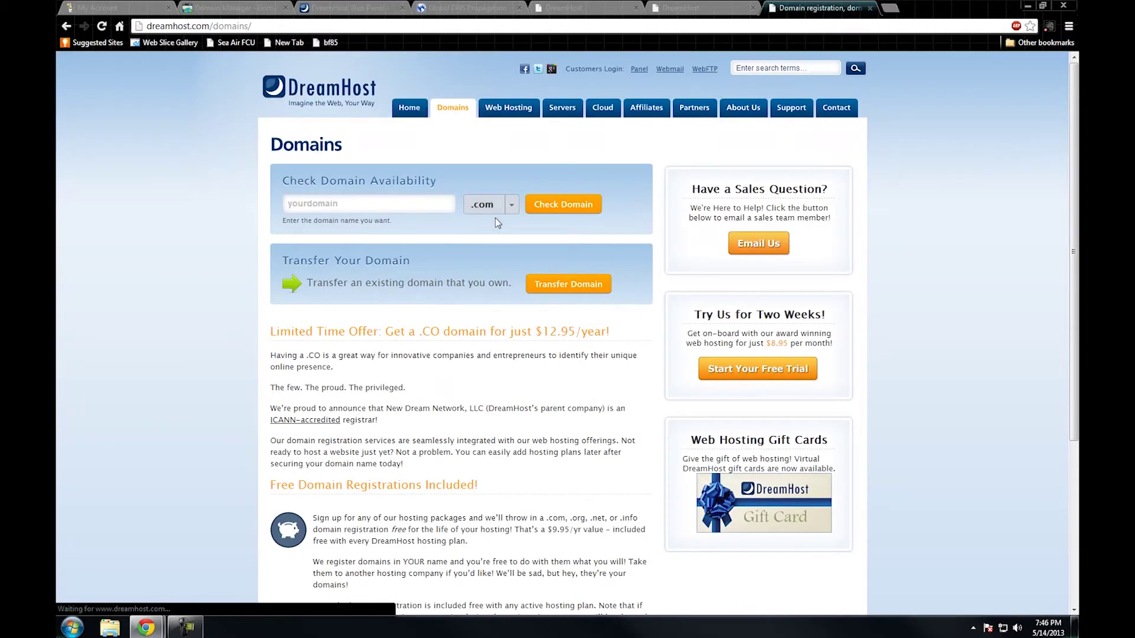
pyautogui.click(511, 207)
pyautogui.click(511, 207)
# Return to the hosted domains list in the DreamHost panel and examine the remaining registration time of the domain registered there.
pyautogui.click(355, 8)
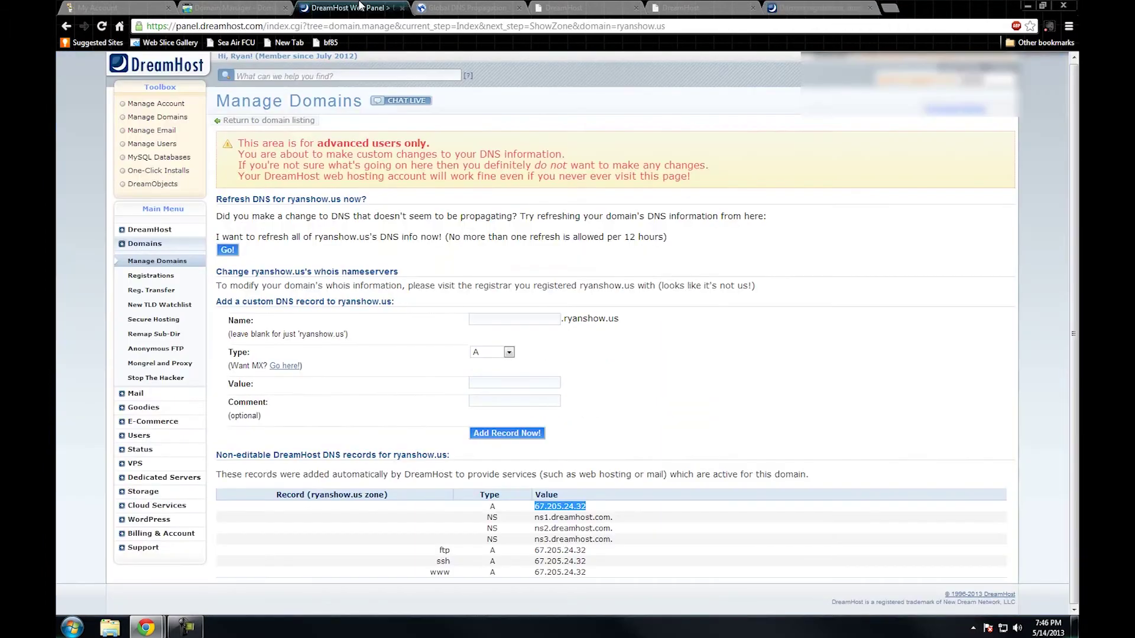
pyautogui.click(225, 122)
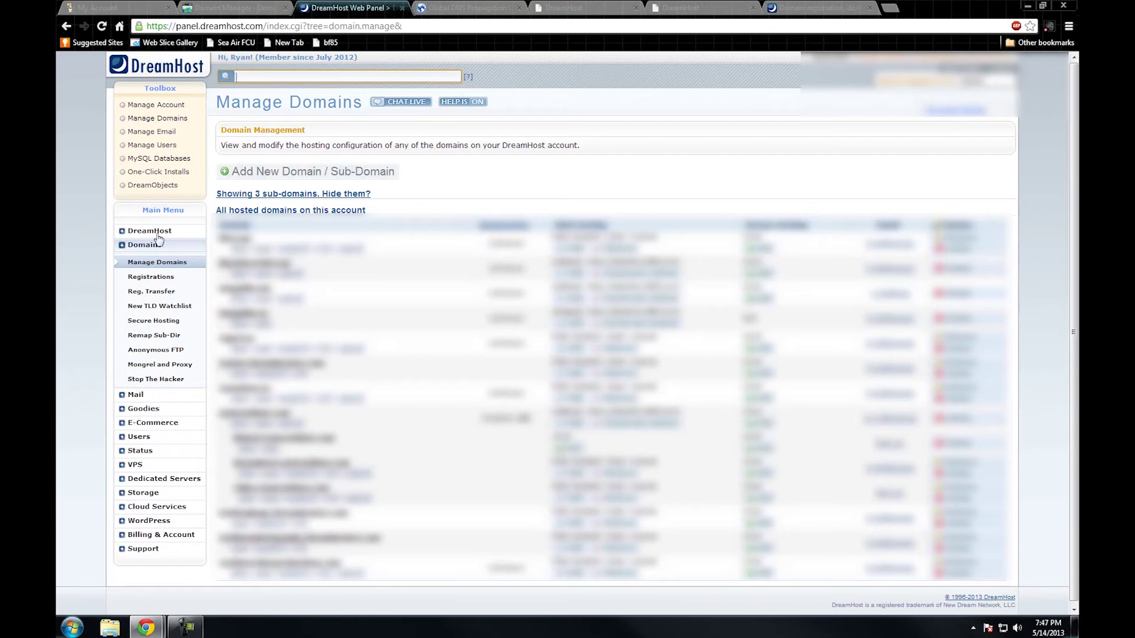
pyautogui.click(129, 260)
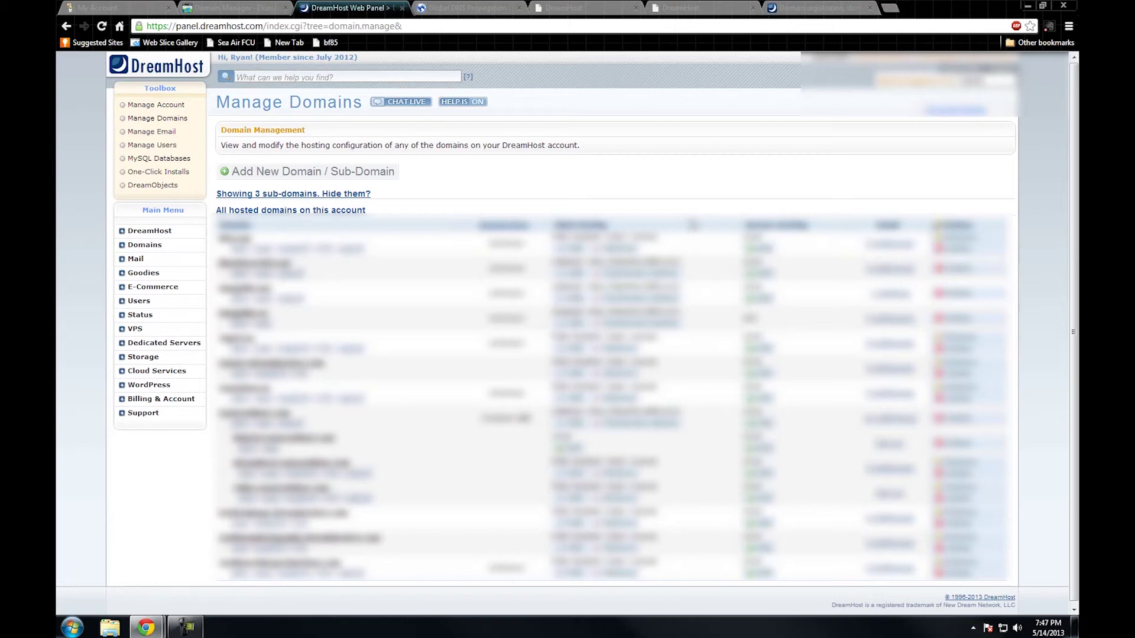
pyautogui.click(122, 247)
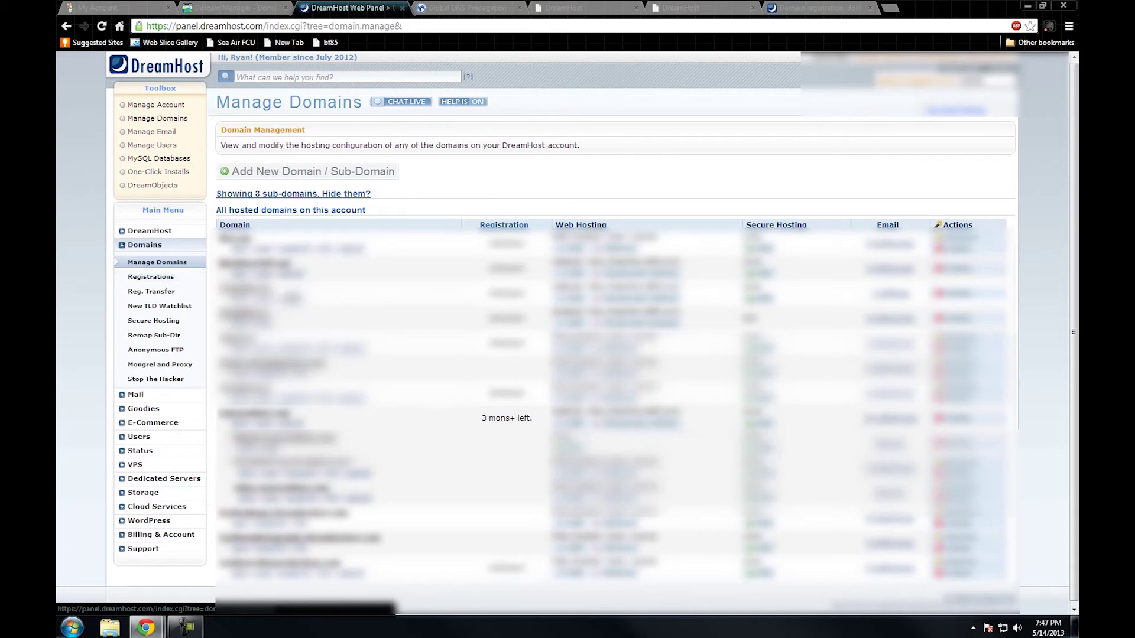
pyautogui.moveTo(479, 419); pyautogui.dragTo(532, 416)
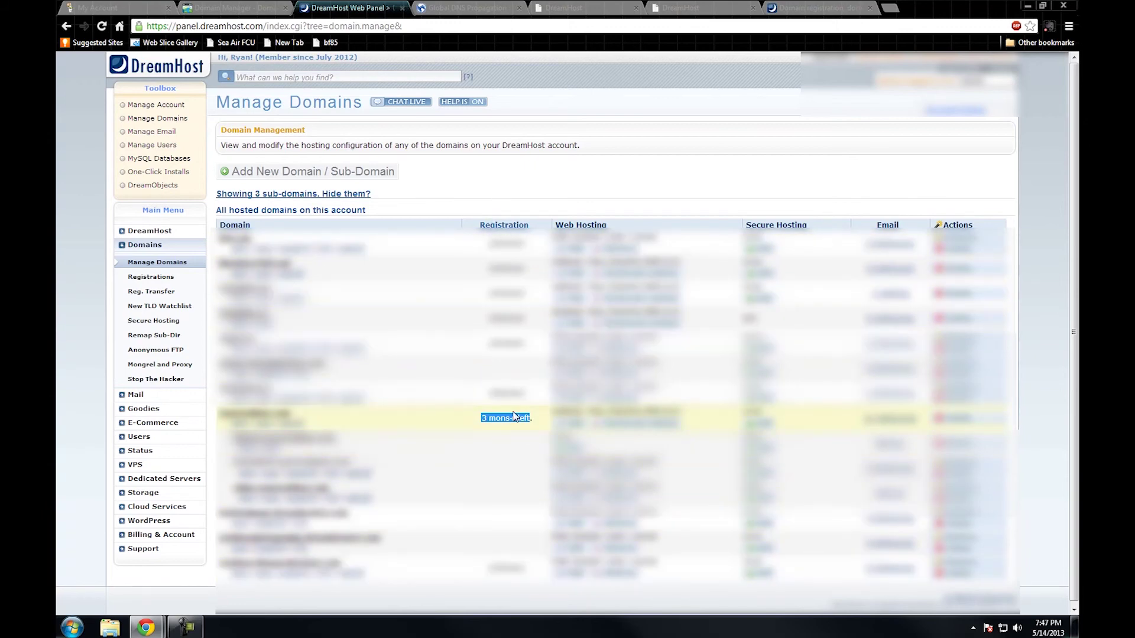
pyautogui.click(507, 419)
pyautogui.moveTo(477, 419); pyautogui.dragTo(537, 418)
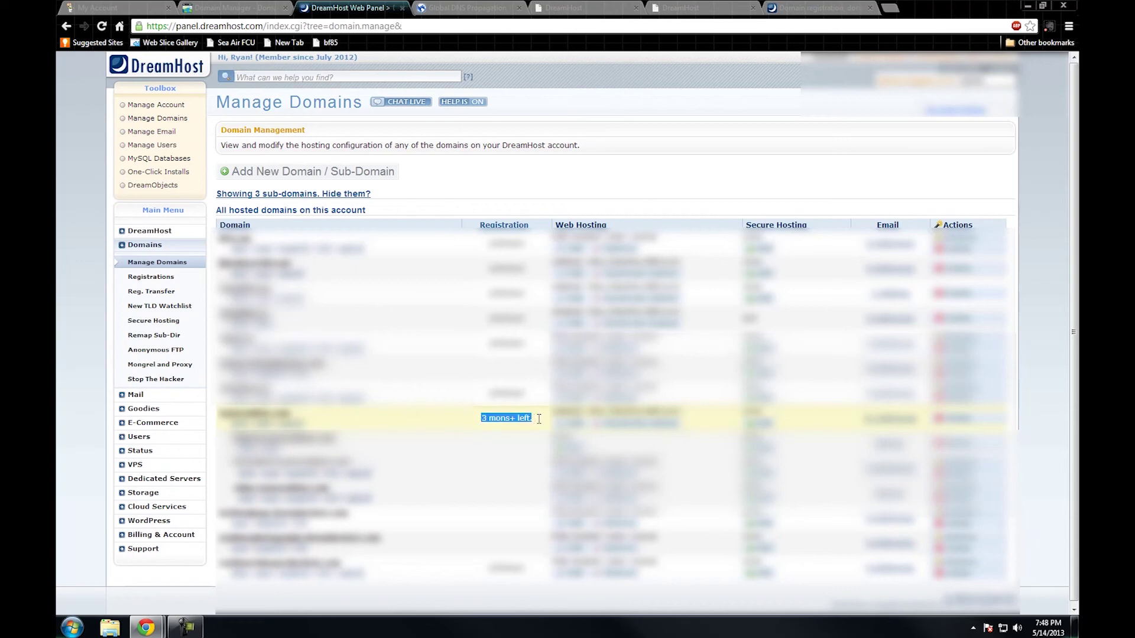